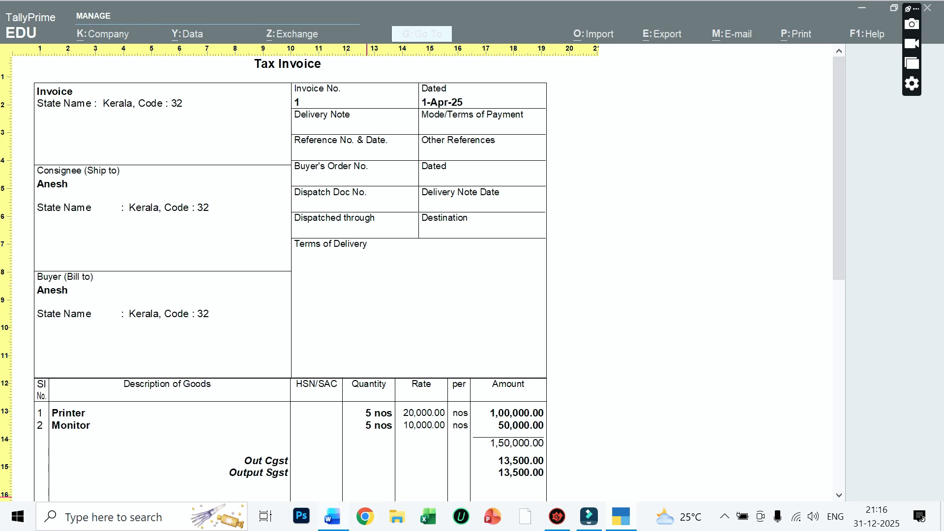
# Switch to the Word document and review the GST invoicing steps from company creation to preview and print.
pyautogui.click(332, 517)
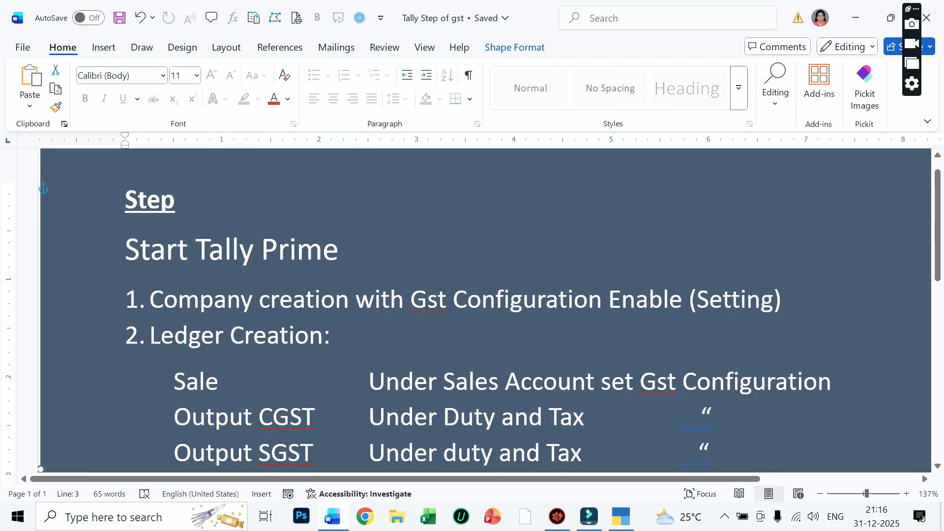
pyautogui.scroll(-3, 472, 315)
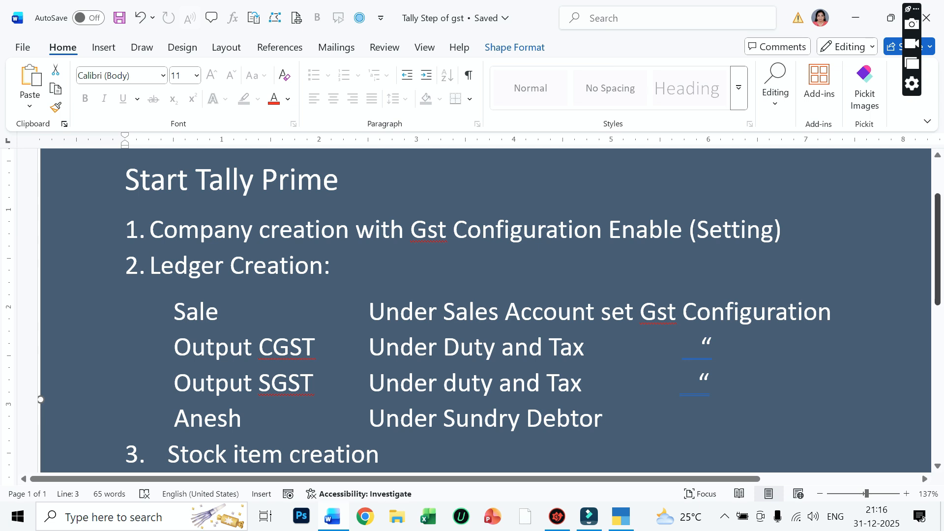
pyautogui.scroll(-3, 486, 311)
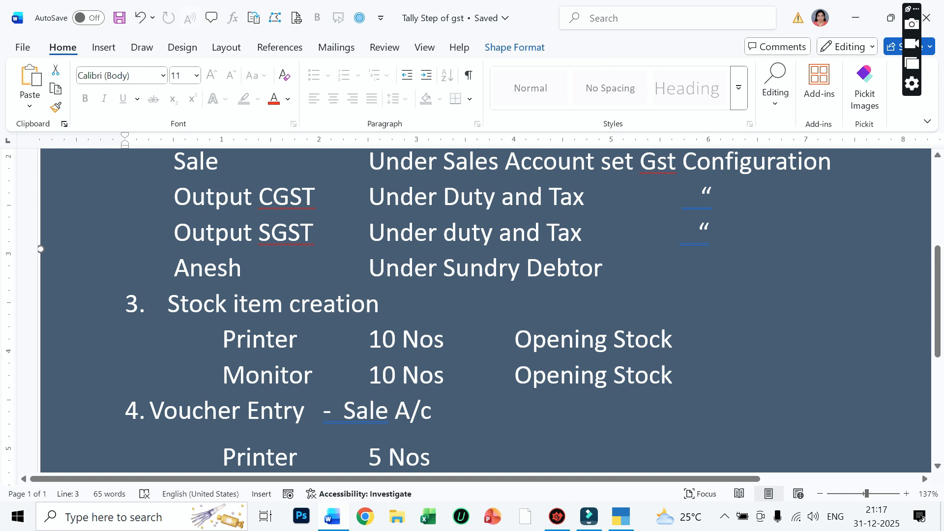
pyautogui.scroll(-3, 472, 310)
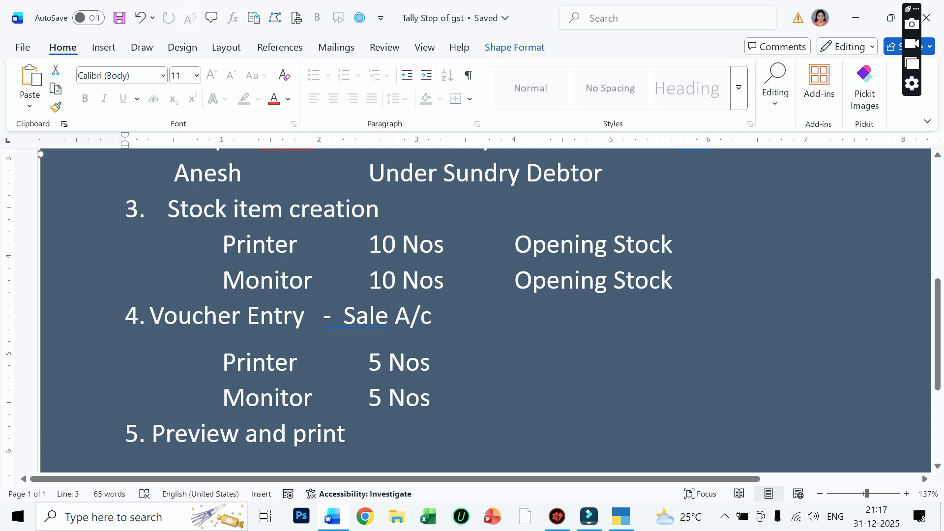
pyautogui.scroll(-1, 472, 309)
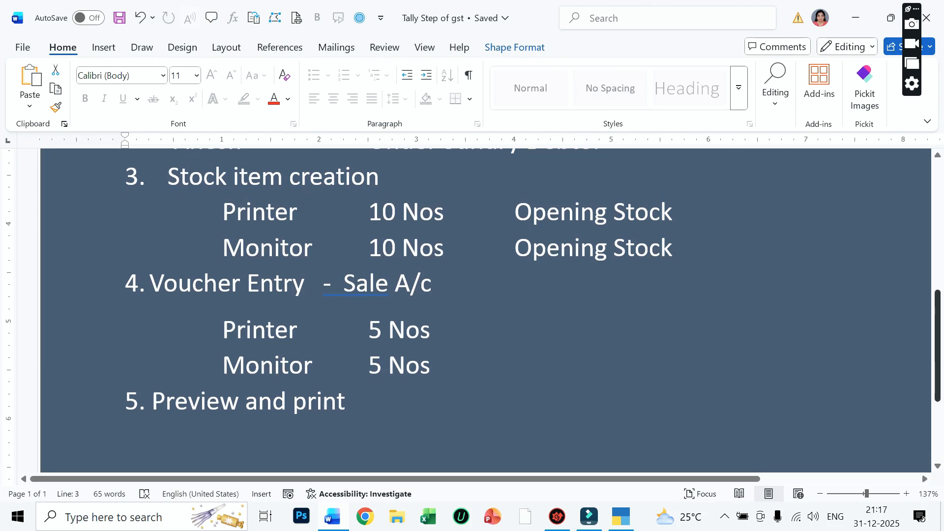
pyautogui.scroll(-3, 472, 310)
pyautogui.scroll(10, 472, 310)
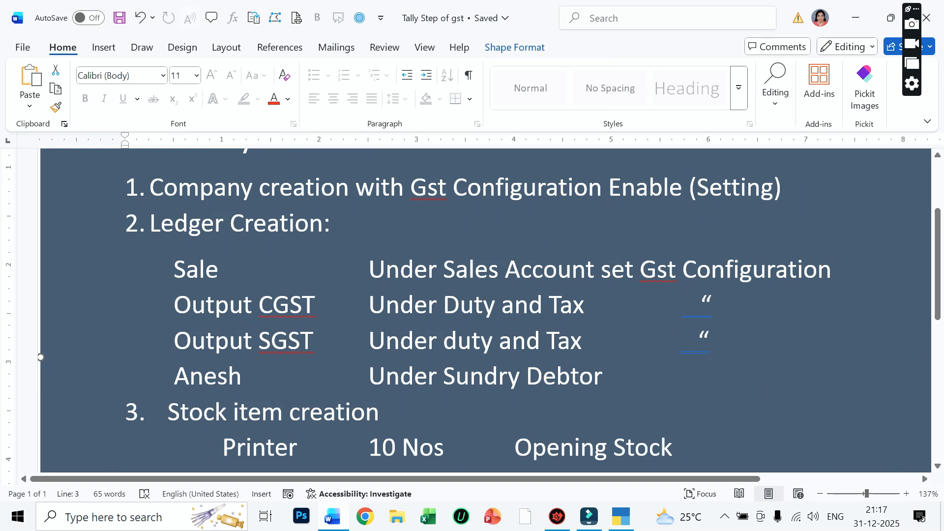
pyautogui.hotkey('alt', 'Tab')
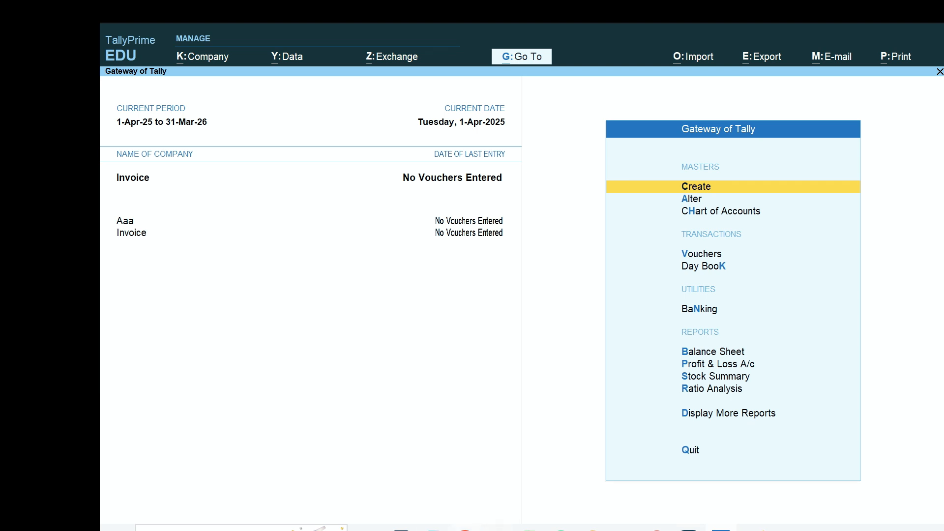
pyautogui.hotkey('alt', 'Tab')
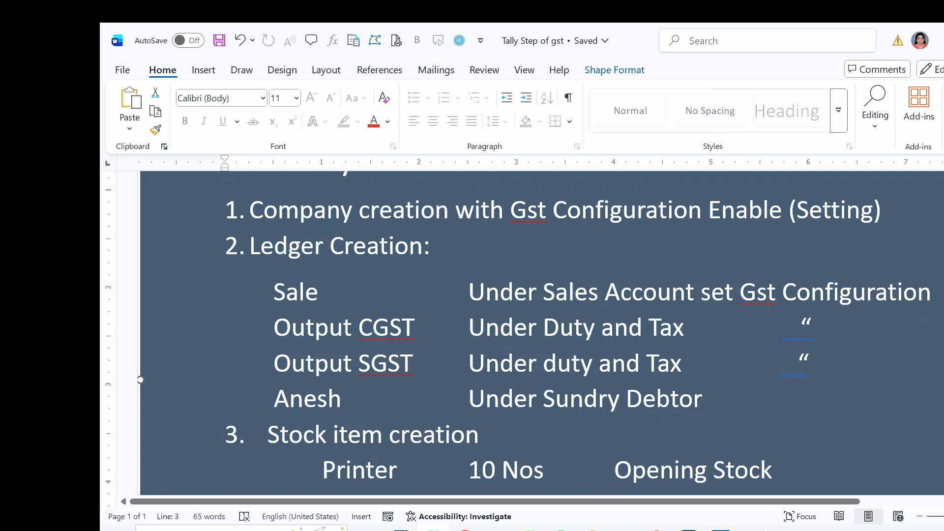
# Switch to TallyPrime and start a new company named Gst Invoice, keeping the same mailing name.
pyautogui.hotkey('alt', 'Tab')
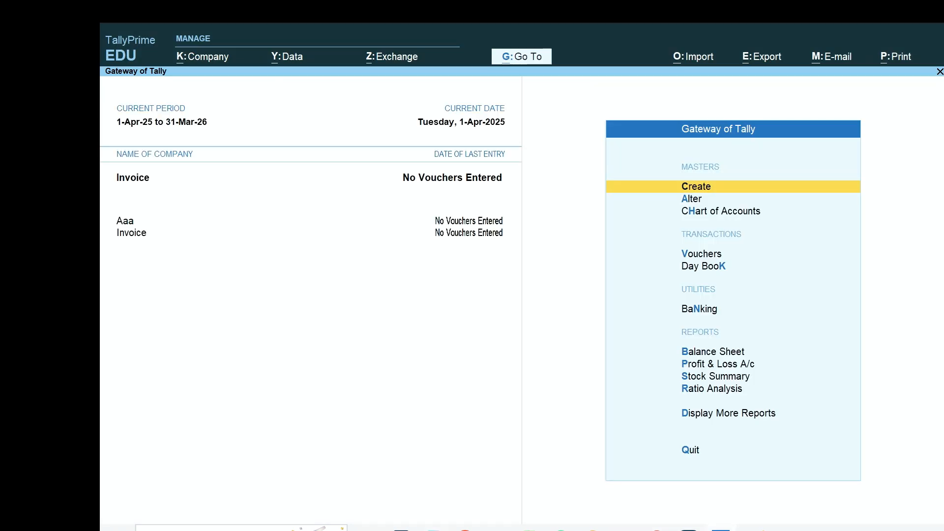
pyautogui.hotkey('alt', 'k')
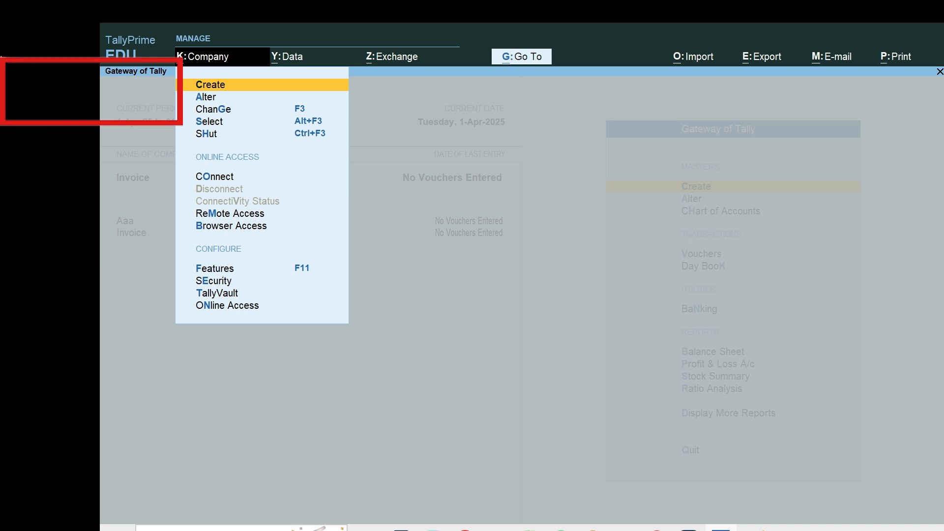
pyautogui.press('Return')
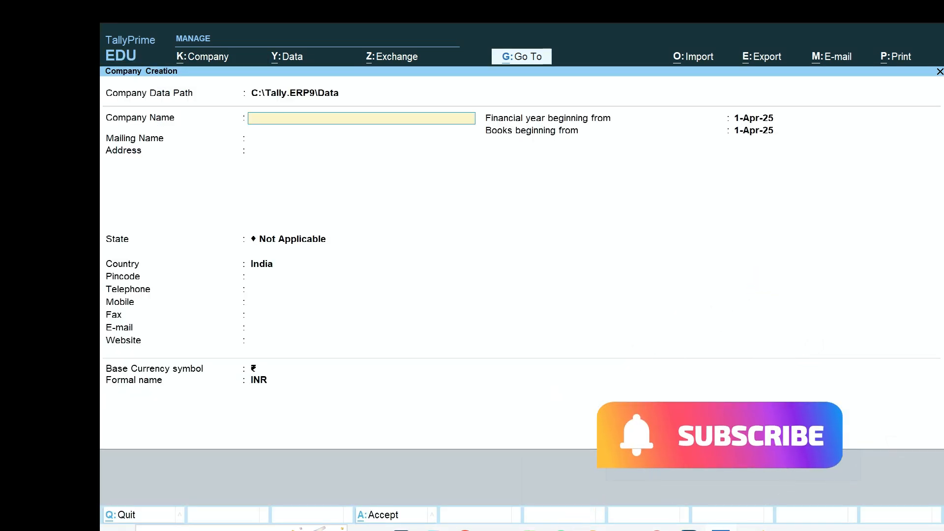
pyautogui.write('Gst invoice')
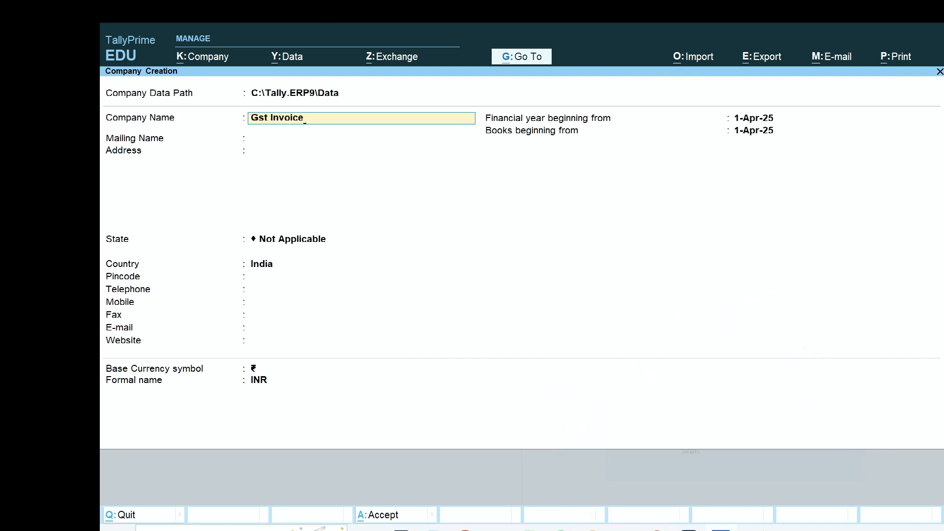
pyautogui.press('Return')
pyautogui.press('Return')
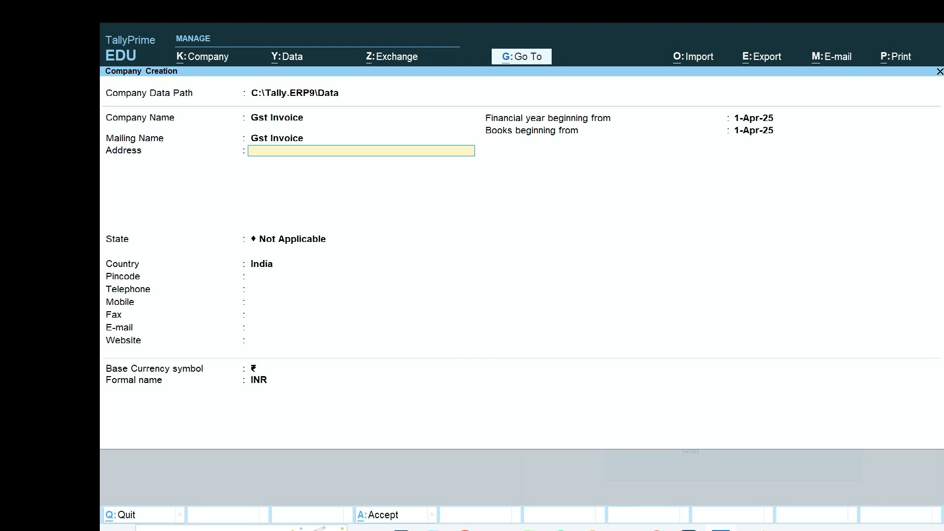
# Set the company's state to Kerala, leaving the address, pincode, phone, fax, e-mail and website blank.
pyautogui.press('Return')
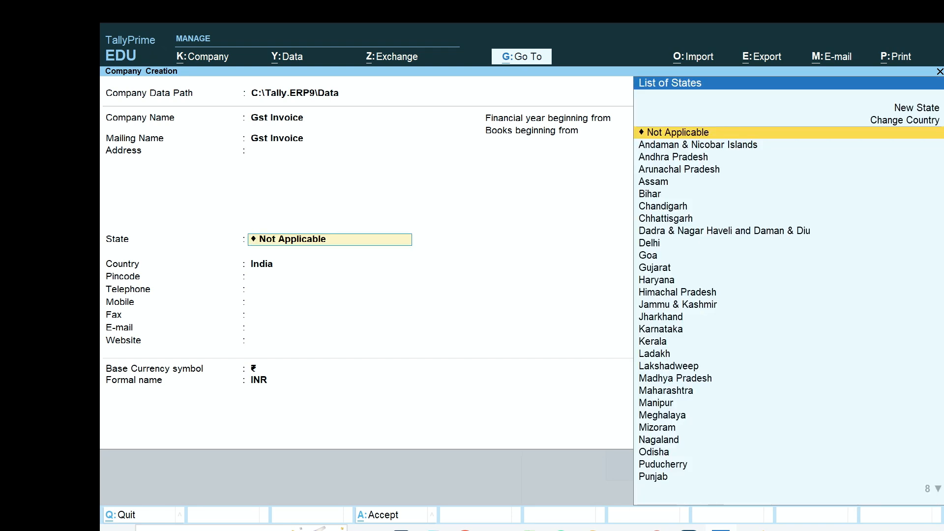
pyautogui.press('Down')
pyautogui.press('Down')
pyautogui.press('Down')
pyautogui.press('Down')
pyautogui.press('Down')
pyautogui.press('Down')
pyautogui.press('Down')
pyautogui.press('Down')
pyautogui.press('Down')
pyautogui.press('Down')
pyautogui.press('Down')
pyautogui.press('Down')
pyautogui.press('Down')
pyautogui.press('Down')
pyautogui.press('Down')
pyautogui.press('Down')
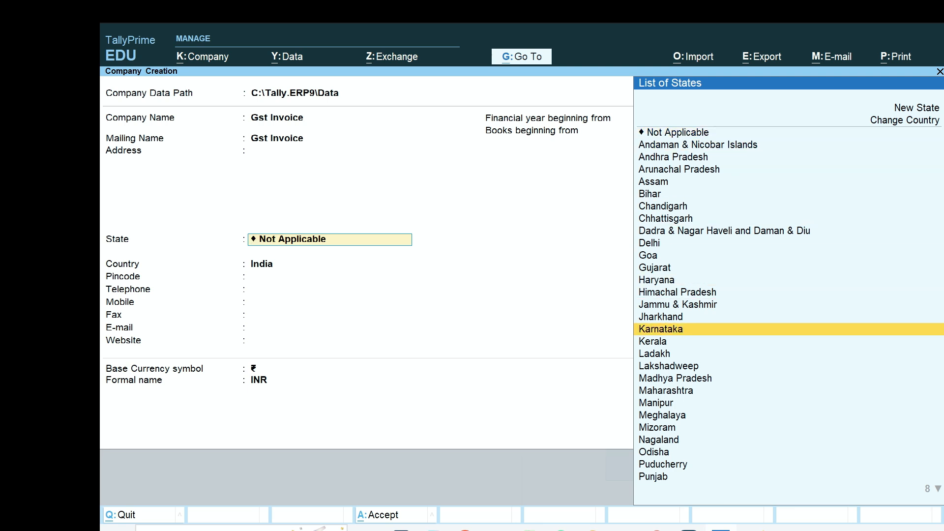
pyautogui.press('Down')
pyautogui.press('Return')
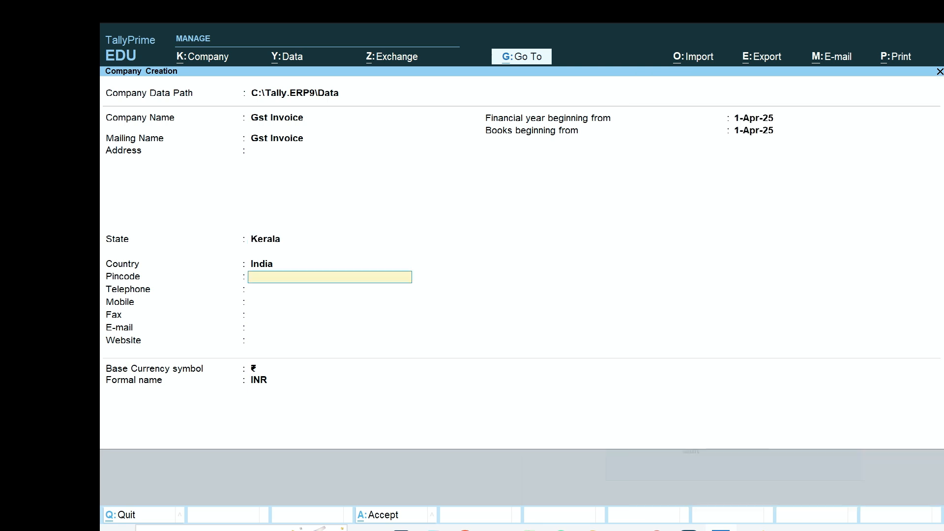
pyautogui.press('Return')
pyautogui.press('Return')
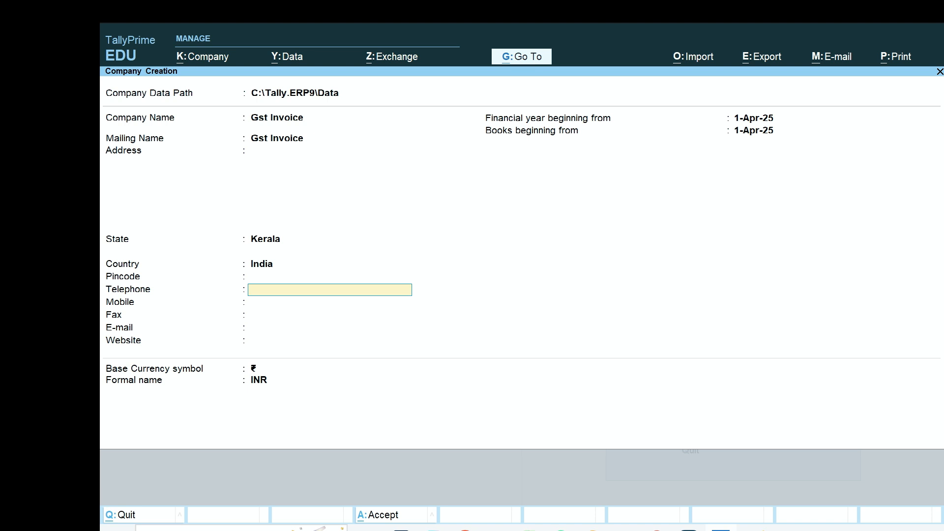
pyautogui.press('Return')
pyautogui.press('Return')
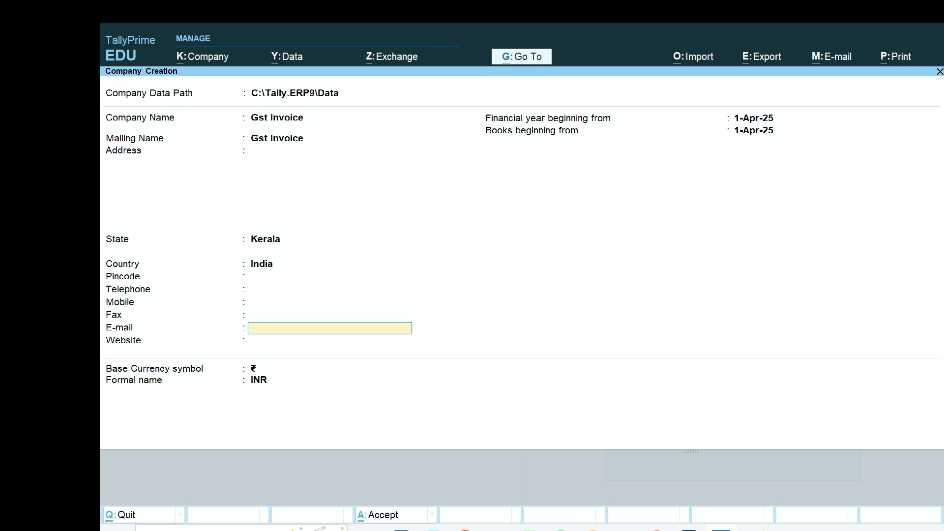
pyautogui.press('Return')
pyautogui.press('Return')
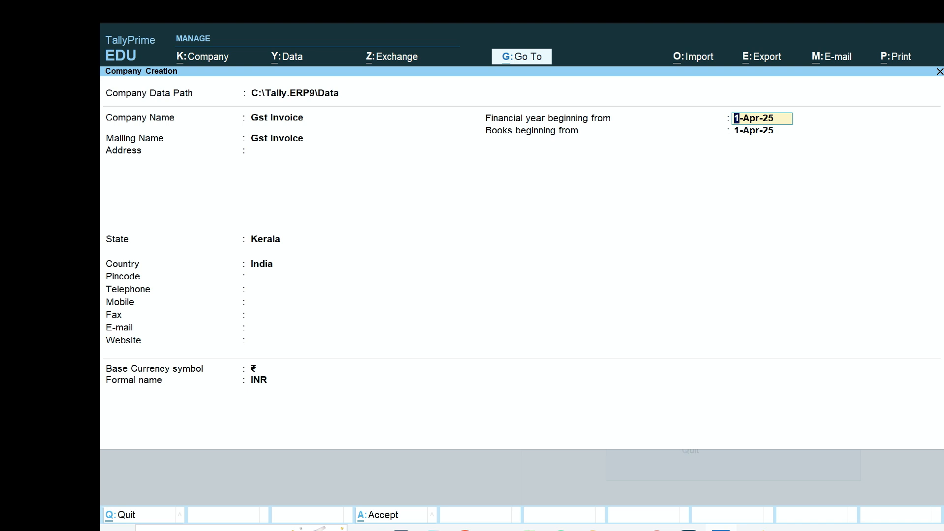
# Set the financial year and books beginning dates to 1-7-2017, keep the INR currency, and accept the company creation.
pyautogui.write('1-7-2017')
pyautogui.press('Return')
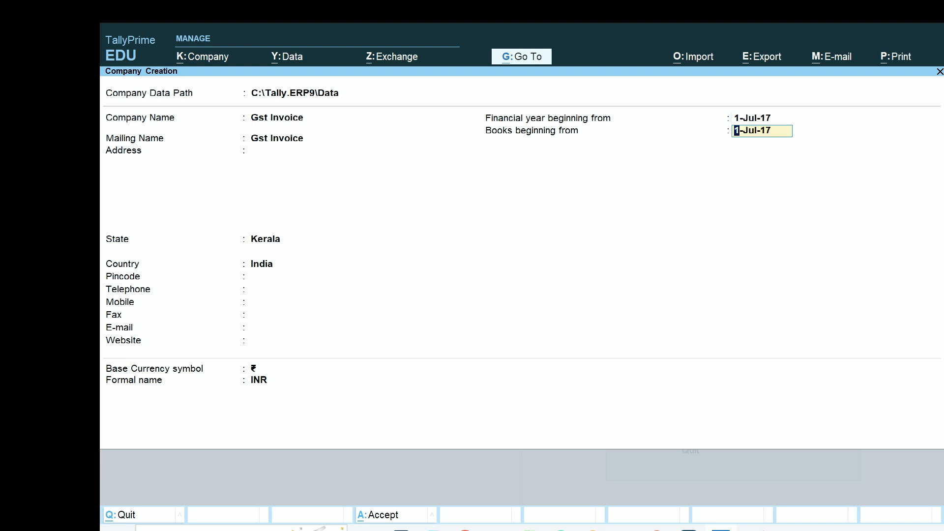
pyautogui.press('Return')
pyautogui.press('Return')
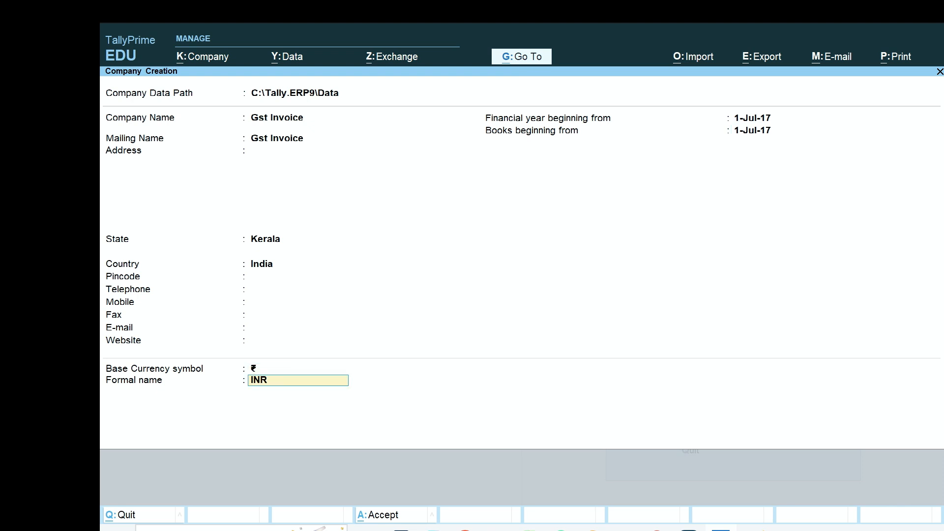
pyautogui.press('Return')
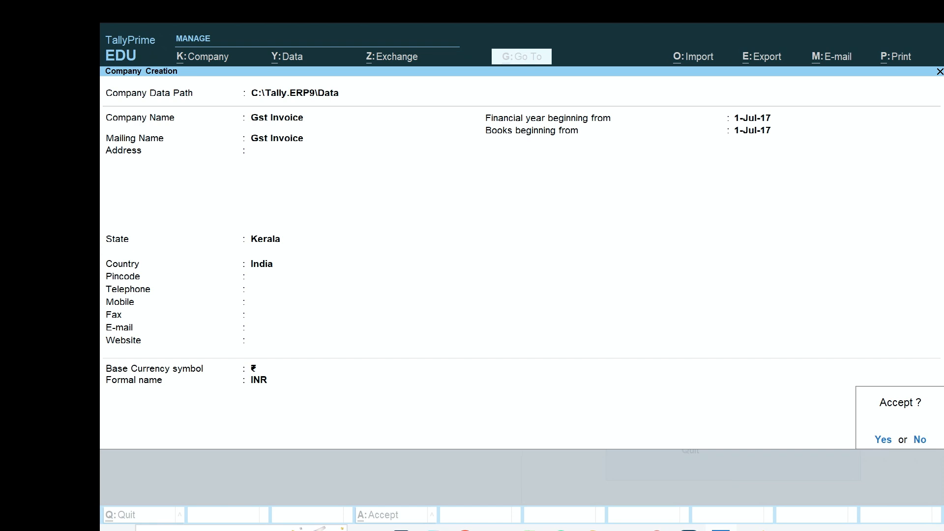
pyautogui.press('Return')
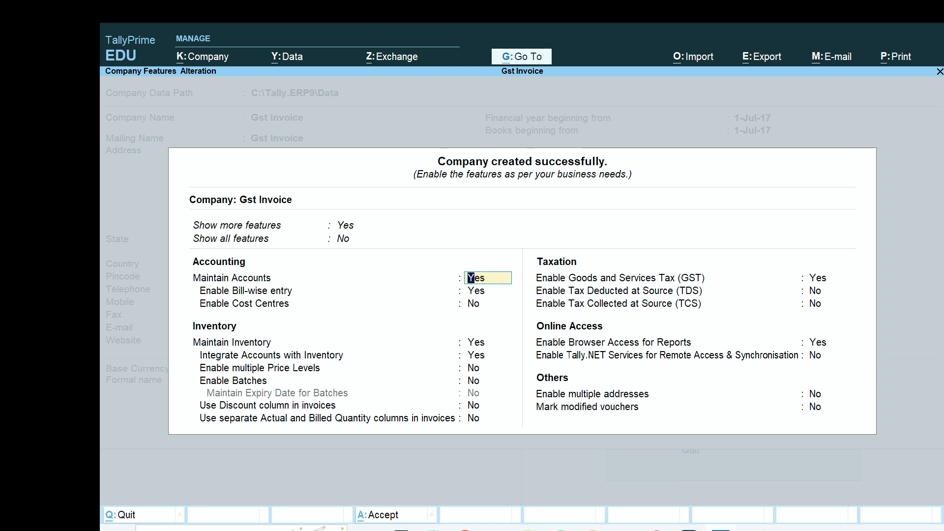
# Set Show all features to Yes in the company features.
pyautogui.press('Up')
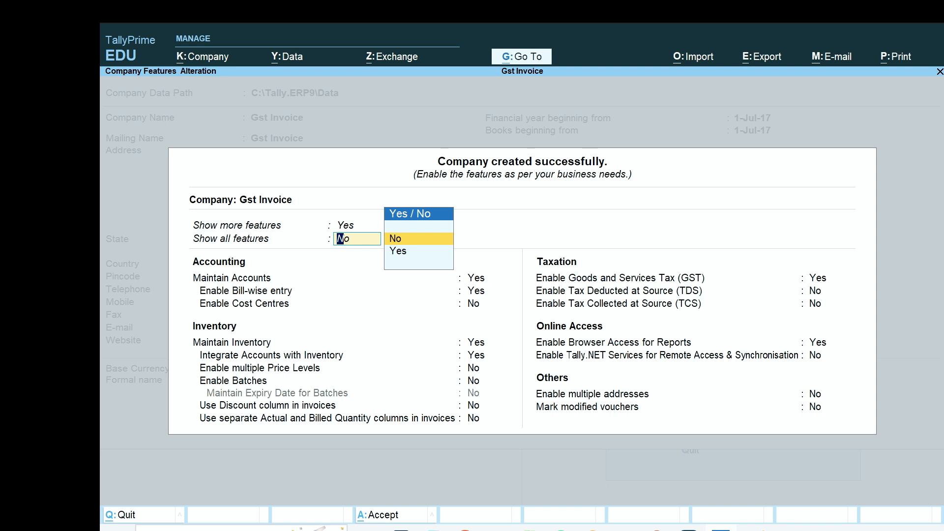
pyautogui.press('Down')
pyautogui.press('Return')
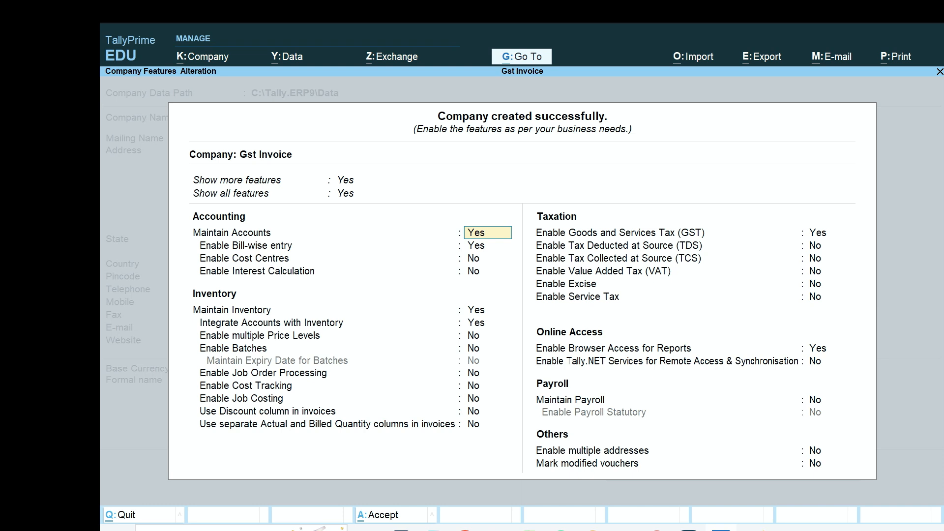
# Keep the default accounting and inventory features and leave Goods and Services Tax enabled to open the company's GST details.
pyautogui.press('Return')
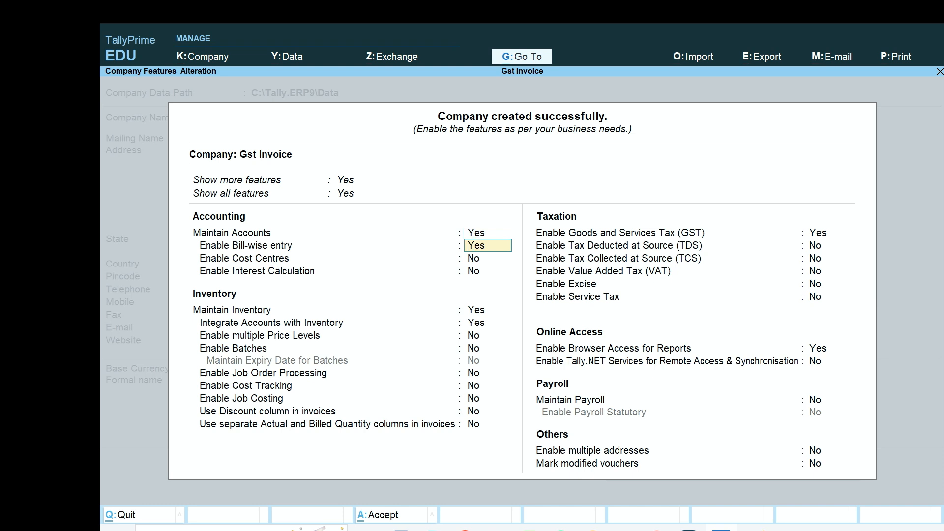
pyautogui.press('Return')
pyautogui.press('Return')
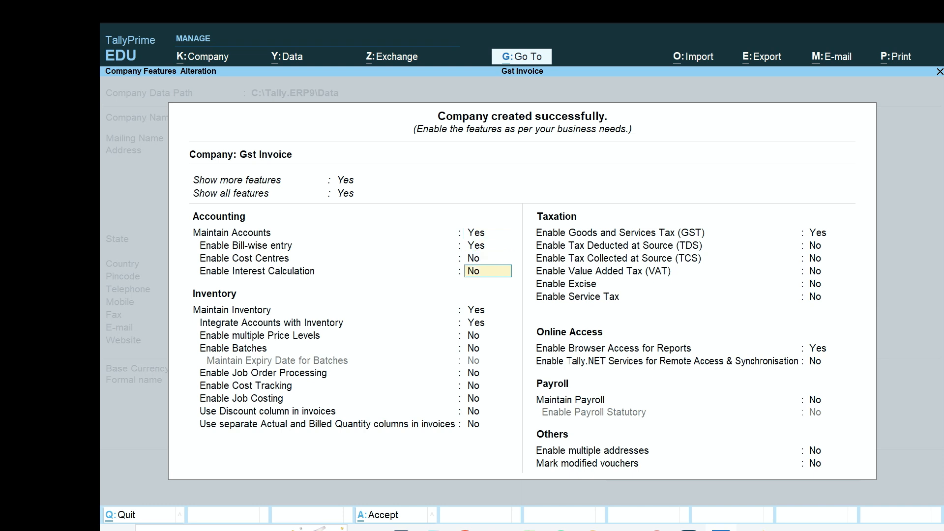
pyautogui.press('Return')
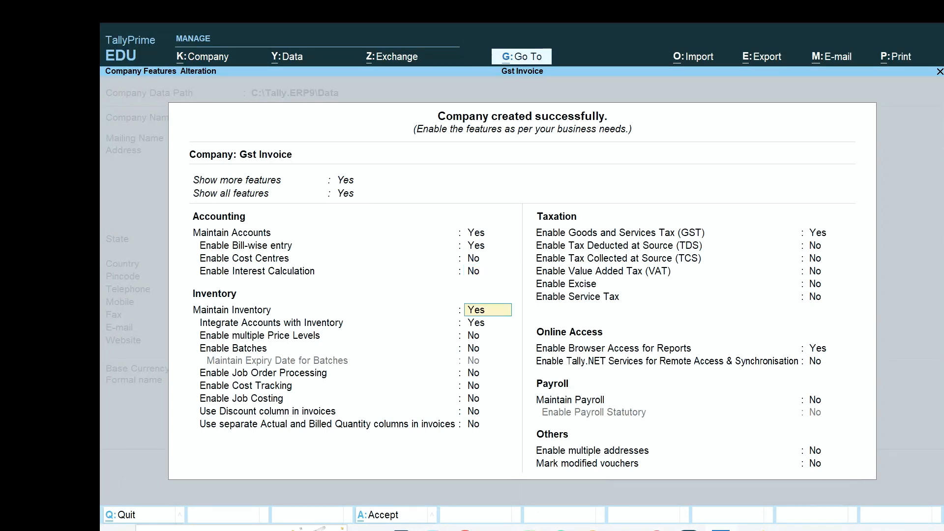
pyautogui.press('Return')
pyautogui.press('Return')
pyautogui.press('Return')
pyautogui.press('Return')
pyautogui.press('Return')
pyautogui.press('Return')
pyautogui.press('Return')
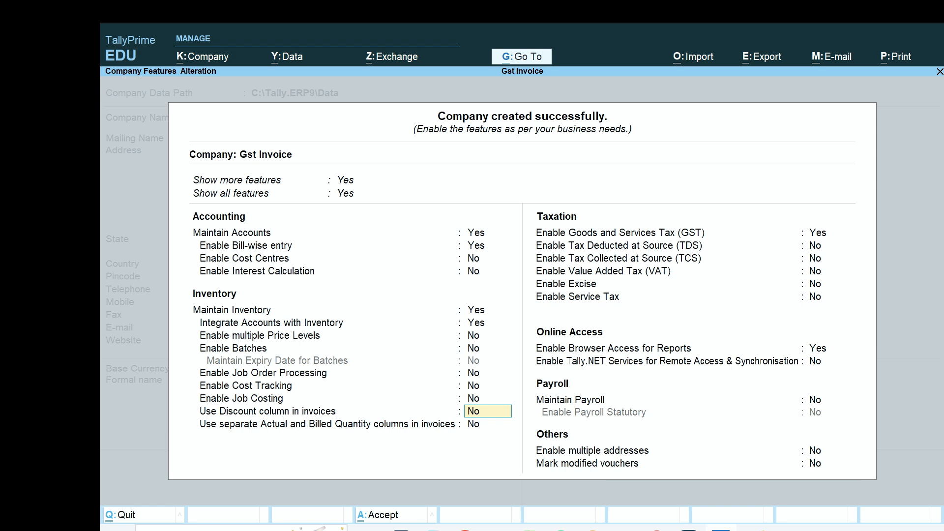
pyautogui.press('Return')
pyautogui.press('Return')
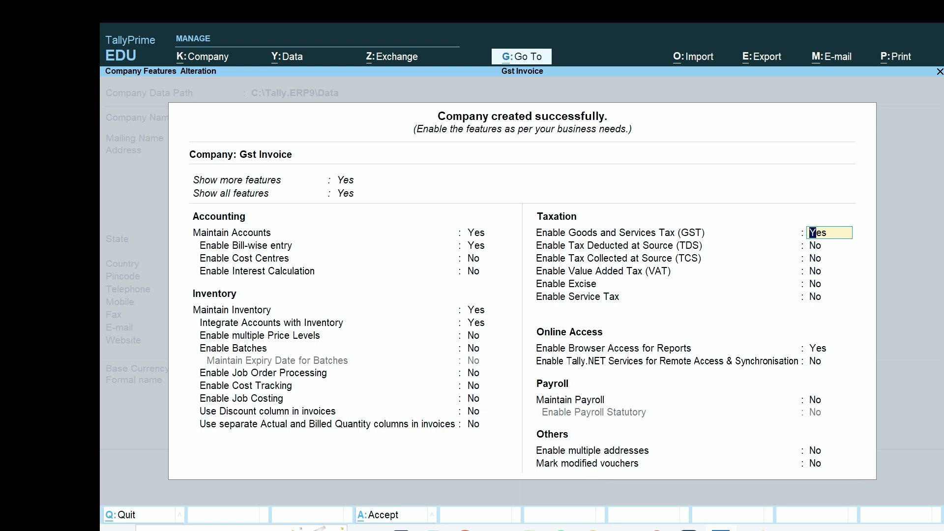
pyautogui.press('Return')
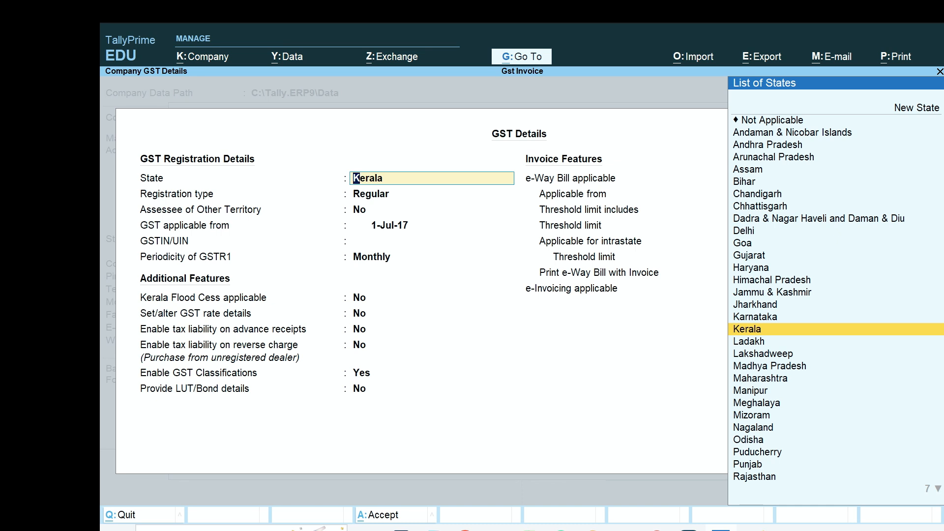
# Keep Kerala, Regular registration, the 1-Jul-17 GST date and Monthly GSTR1 periodicity, leaving GSTIN/UIN blank and Kerala Flood Cess at No.
pyautogui.press('Return')
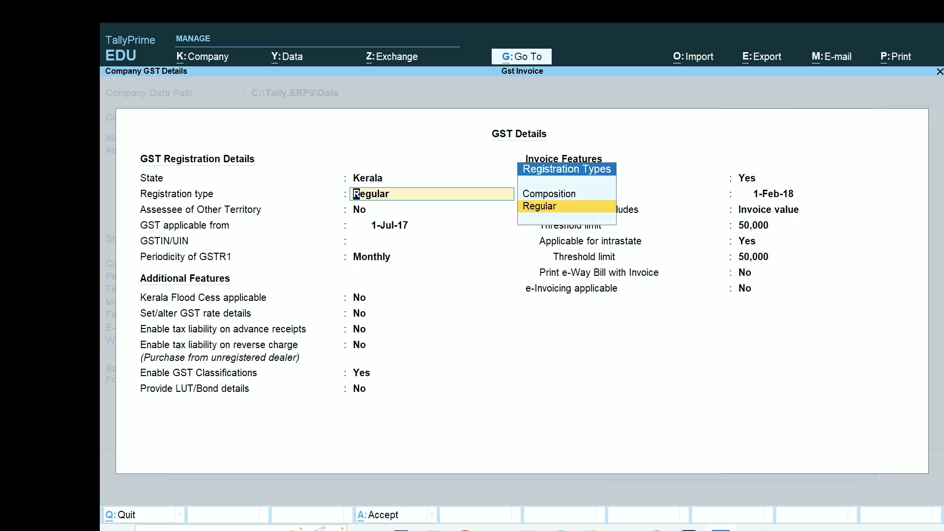
pyautogui.press('Return')
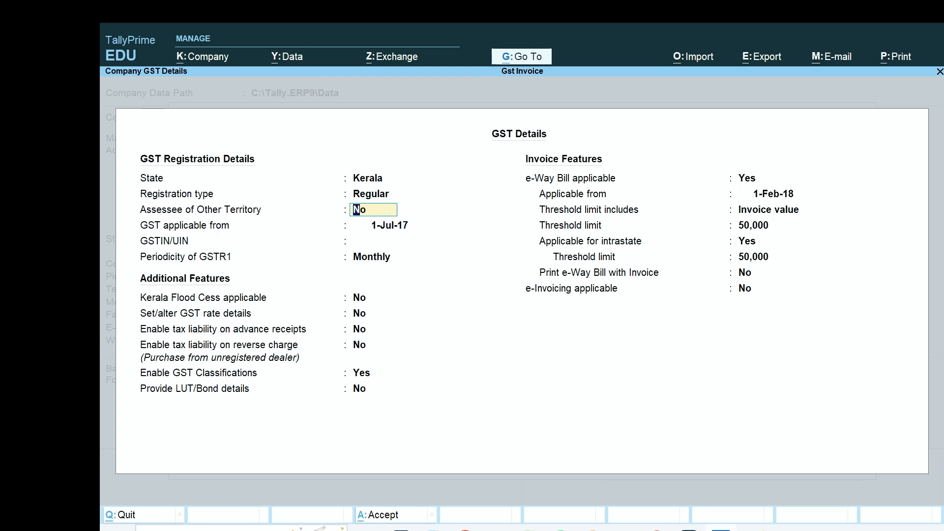
pyautogui.press('Return')
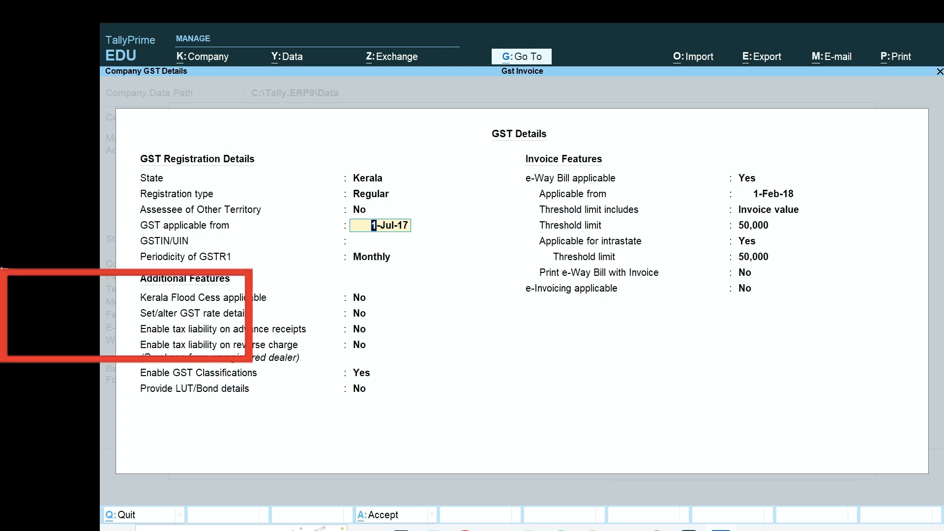
pyautogui.press('Return')
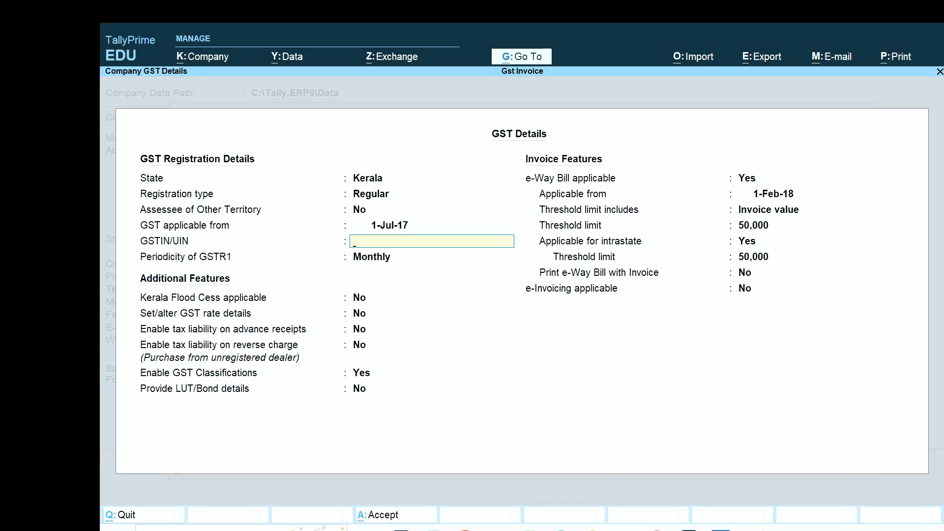
pyautogui.press('Return')
pyautogui.press('Return')
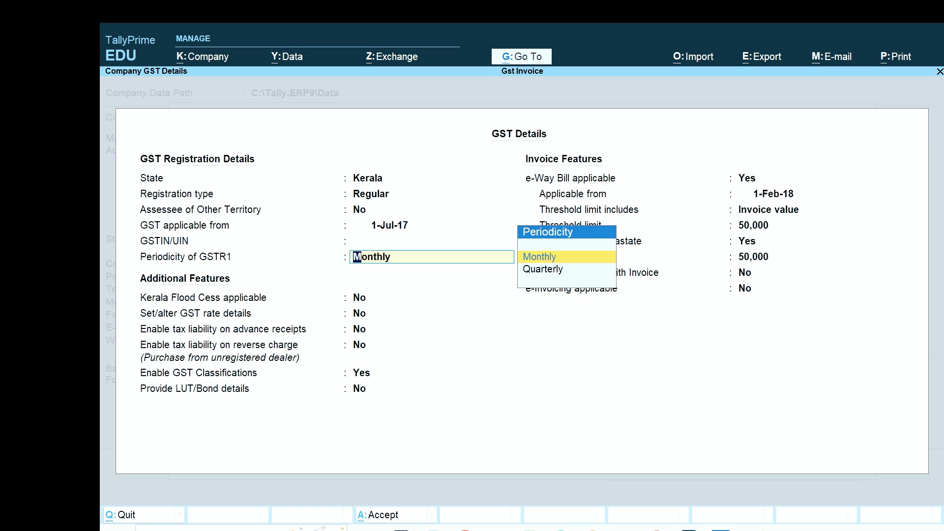
pyautogui.press('Return')
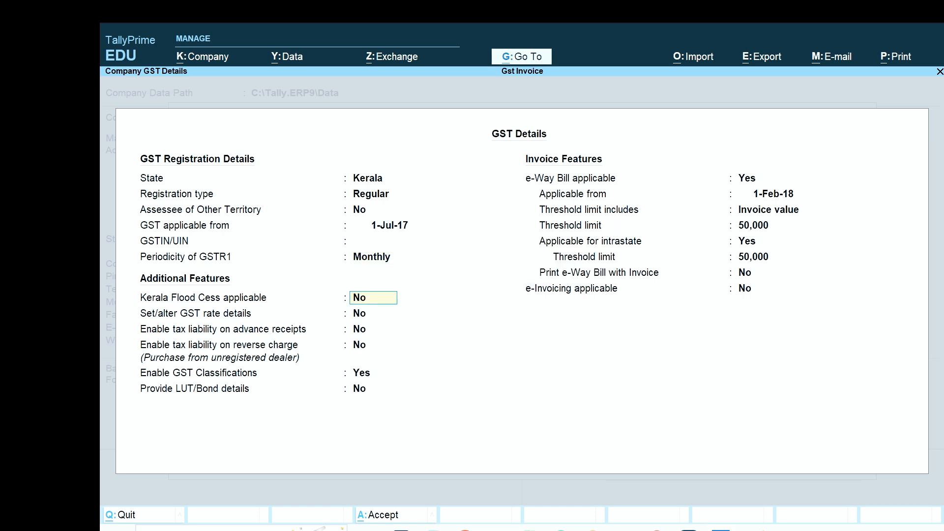
pyautogui.press('Return')
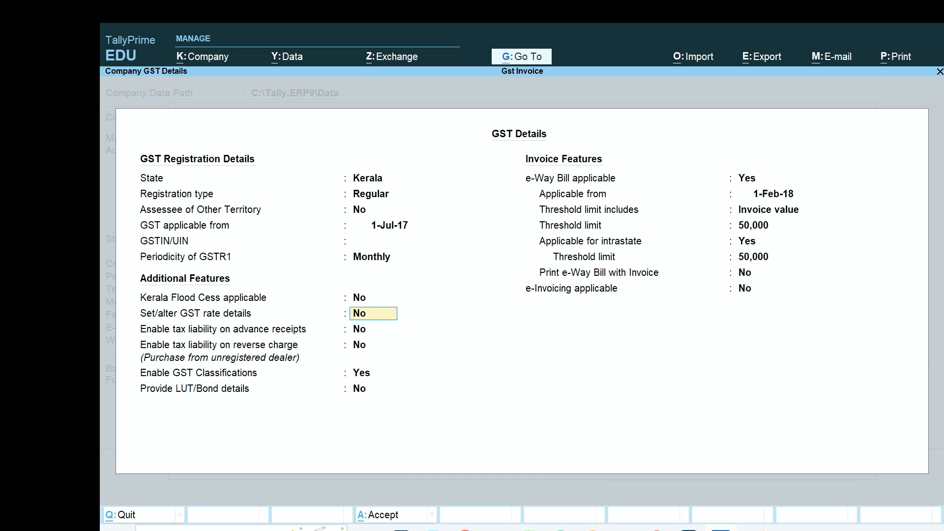
# Enable Set/alter GST rate details and make the company Taxable with an Integrated Tax rate of 18%.
pyautogui.write('y')
pyautogui.press('Return')
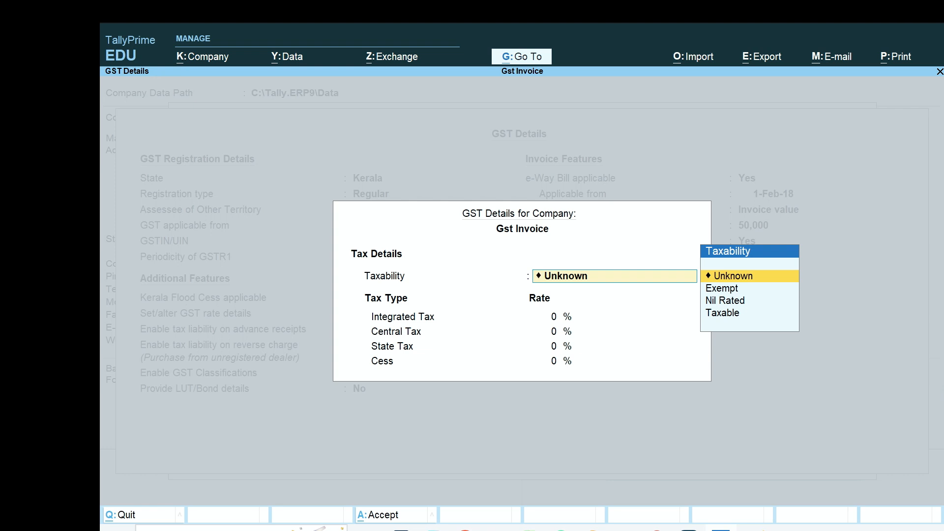
pyautogui.press('Down')
pyautogui.press('Down')
pyautogui.press('Down')
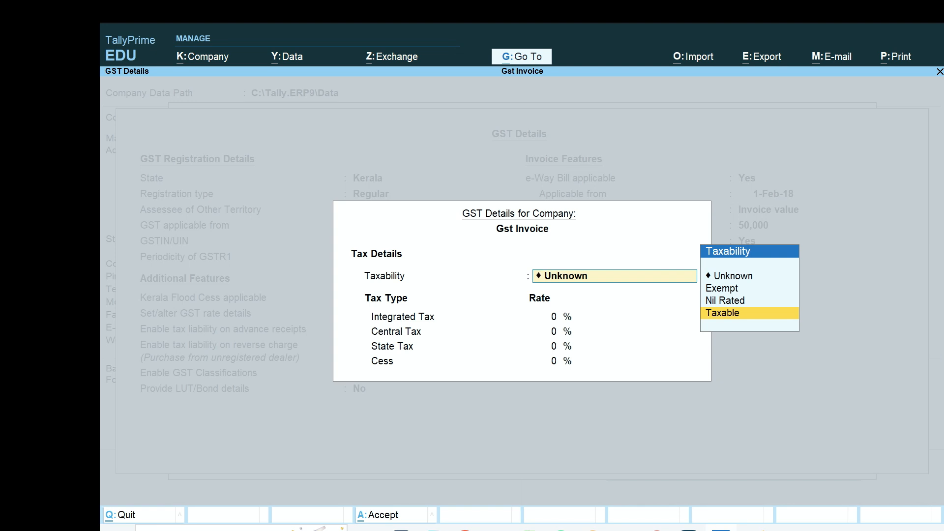
pyautogui.press('Return')
pyautogui.write('1')
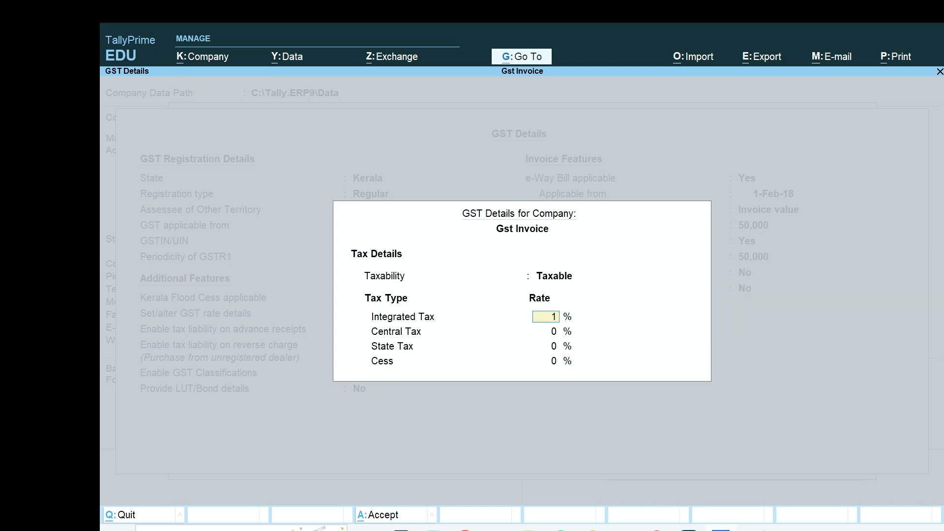
pyautogui.write('8')
pyautogui.press('Return')
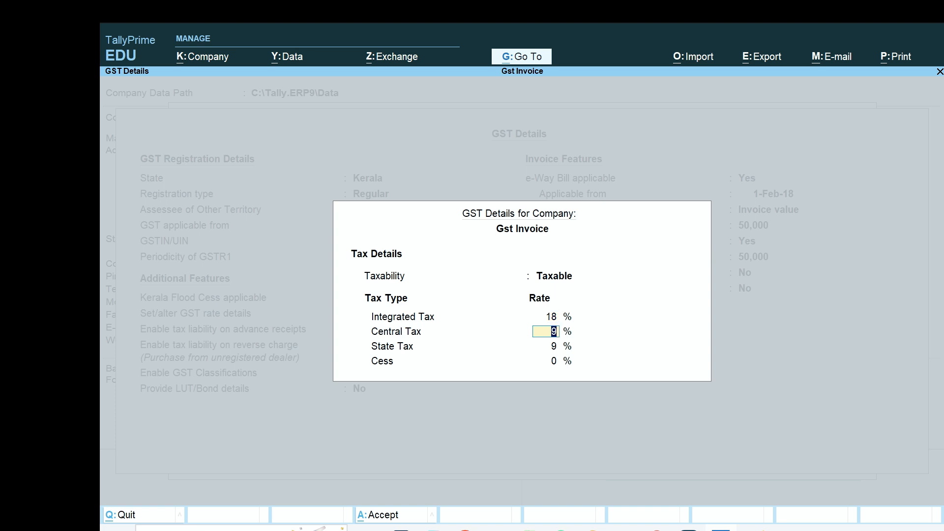
pyautogui.press('Return')
pyautogui.press('Return')
pyautogui.press('Return')
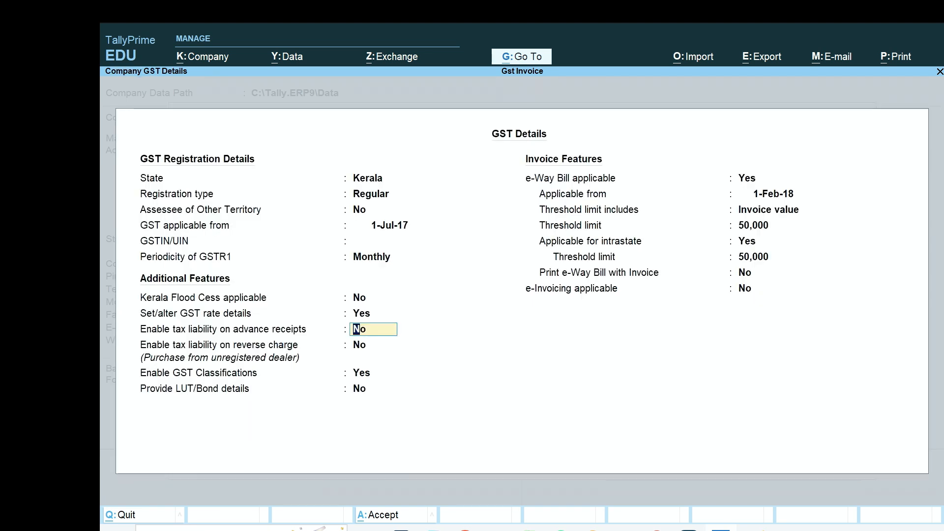
# Keep the remaining additional features, e-Way Bill and e-Invoicing defaults, and accept the company's GST details.
pyautogui.press('Return')
pyautogui.press('Return')
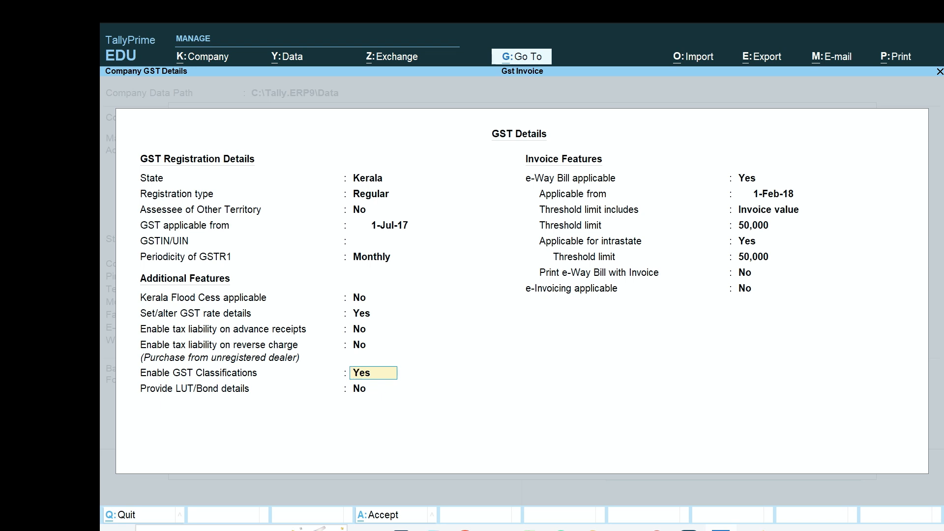
pyautogui.press('Return')
pyautogui.press('Return')
pyautogui.press('Return')
pyautogui.press('Return')
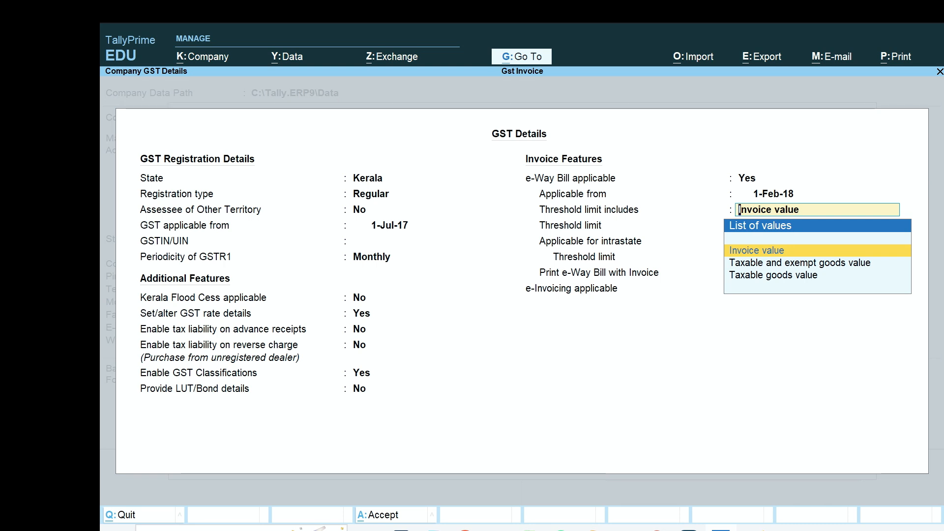
pyautogui.press('Return')
pyautogui.press('Return')
pyautogui.press('Return')
pyautogui.press('Return')
pyautogui.press('Return')
pyautogui.press('Return')
pyautogui.press('Return')
pyautogui.press('Return')
# Keep the remaining taxation, online access, payroll and other features at their defaults and accept the company features.
pyautogui.press('Return')
pyautogui.press('Return')
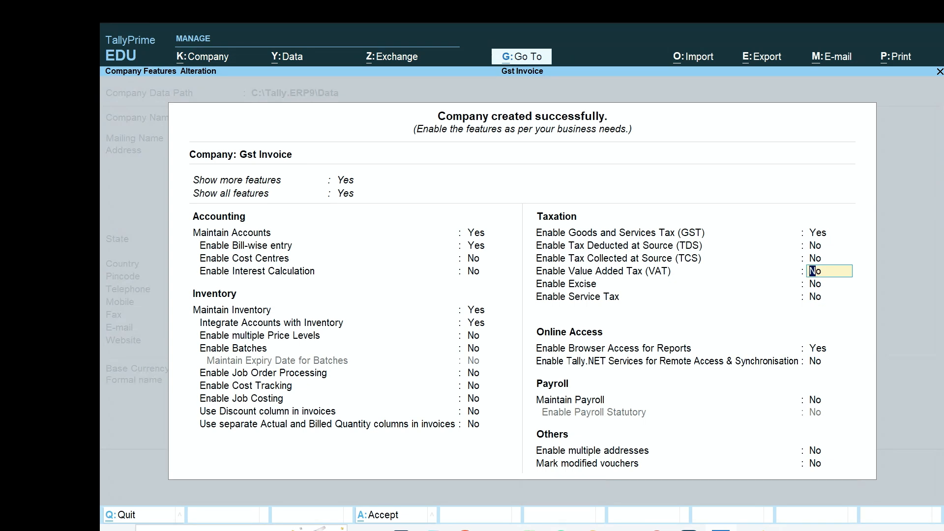
pyautogui.press('Return')
pyautogui.press('Return')
pyautogui.press('Return')
pyautogui.press('Return')
pyautogui.press('Return')
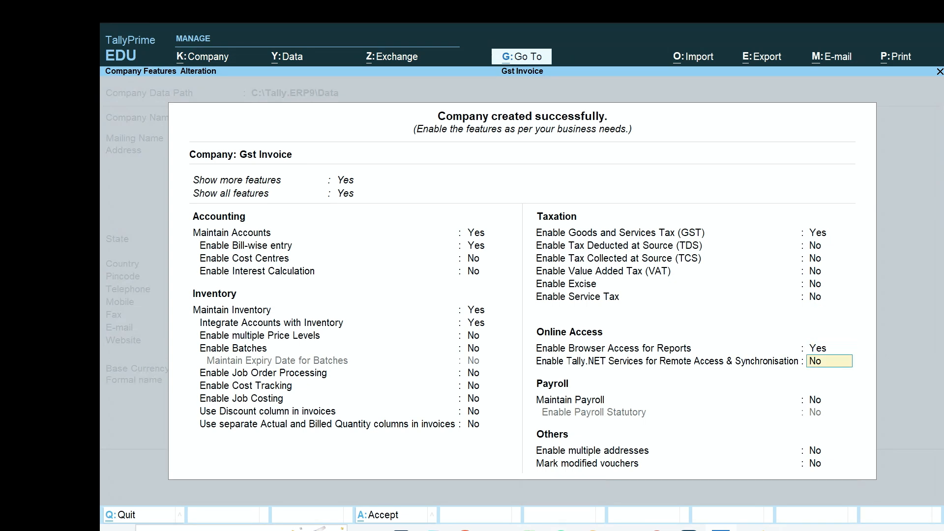
pyautogui.press('Return')
pyautogui.press('Return')
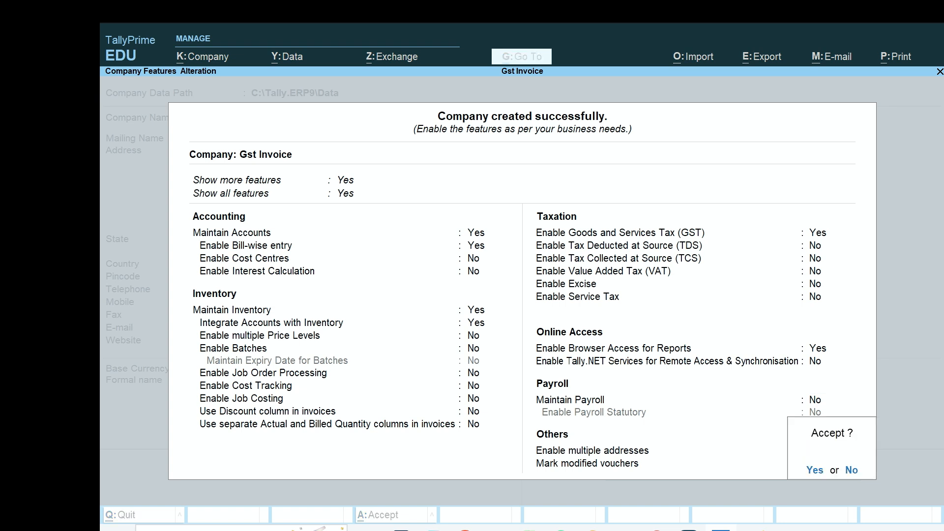
pyautogui.press('Return')
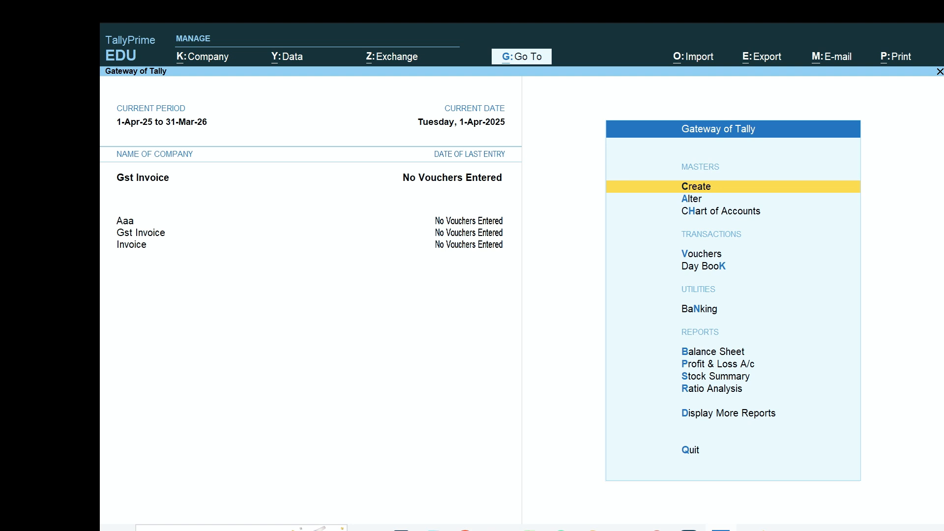
# Start a new ledger named Sales under Sales Accounts with Type of Ledger set to Not Applicable.
pyautogui.press('Return')
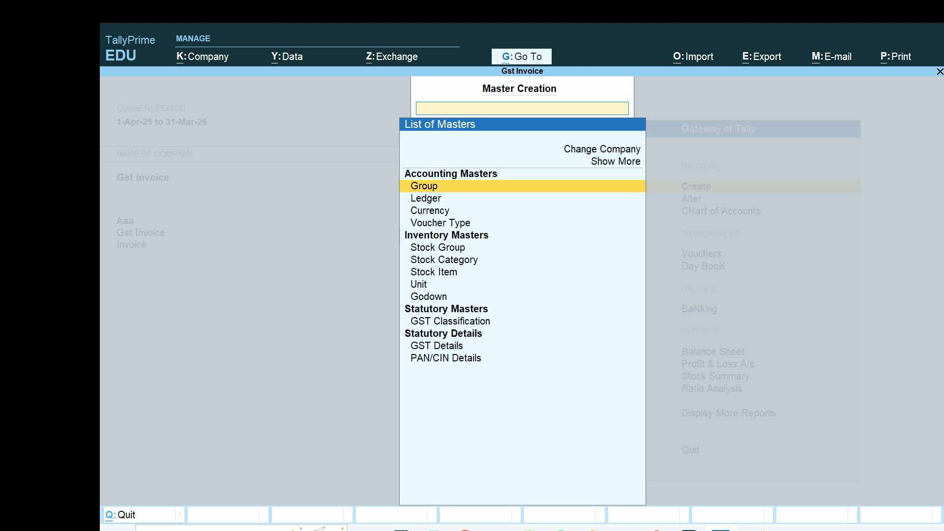
pyautogui.press('Down')
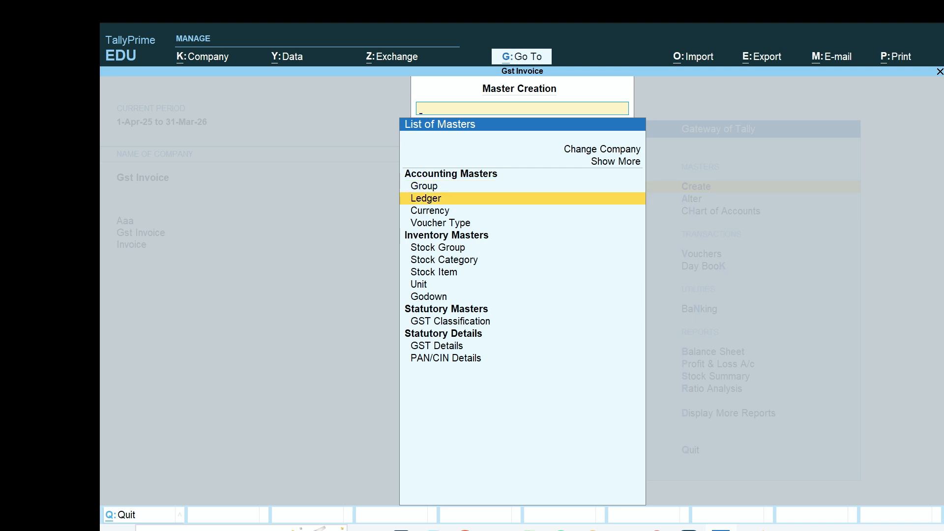
pyautogui.press('Return')
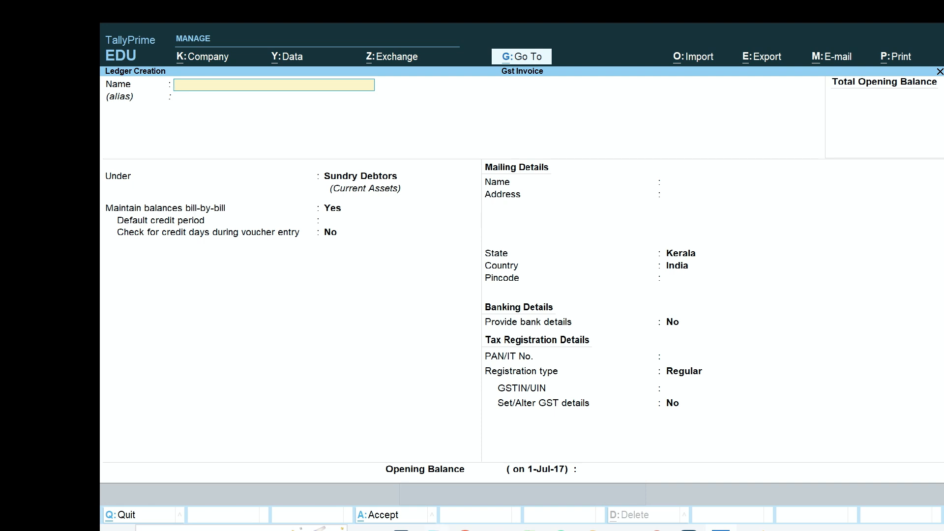
pyautogui.write('Sales')
pyautogui.press('Return')
pyautogui.press('Return')
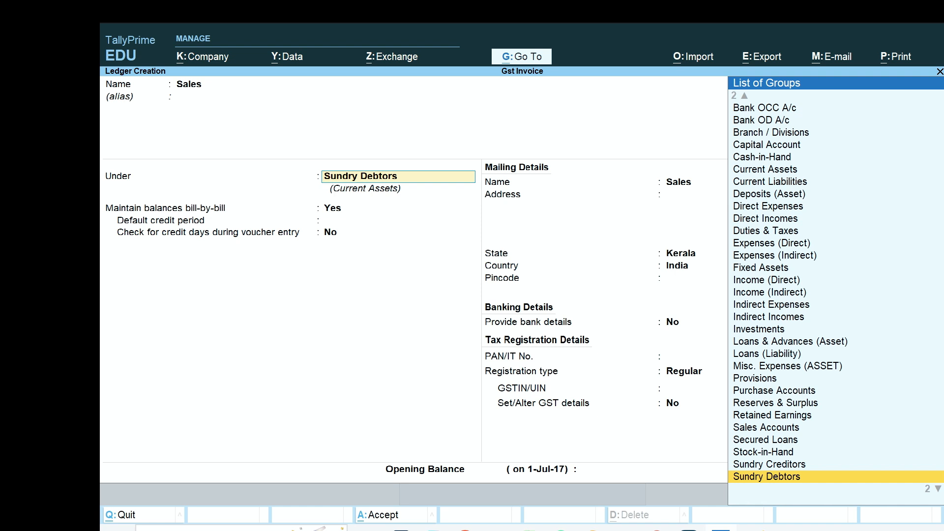
pyautogui.press('Up')
pyautogui.press('Up')
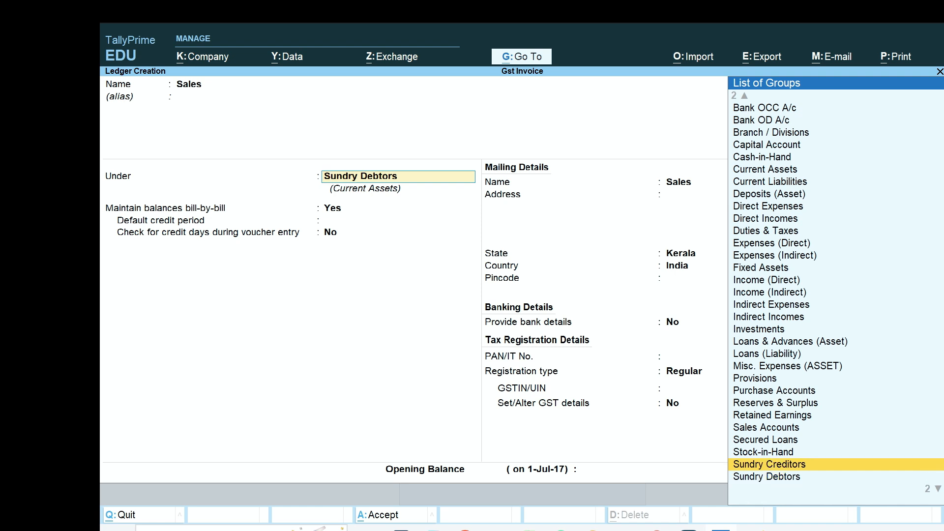
pyautogui.press('Up')
pyautogui.press('Up')
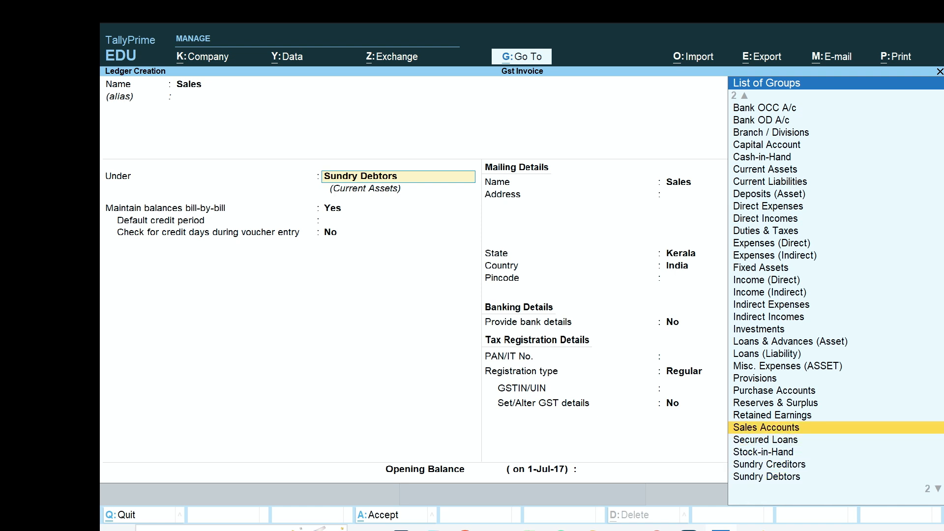
pyautogui.press('Return')
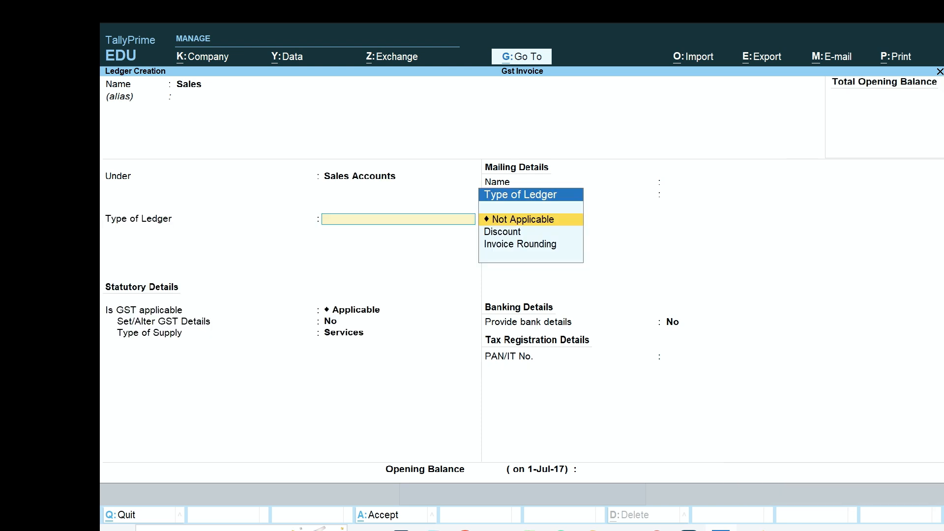
pyautogui.press('Return')
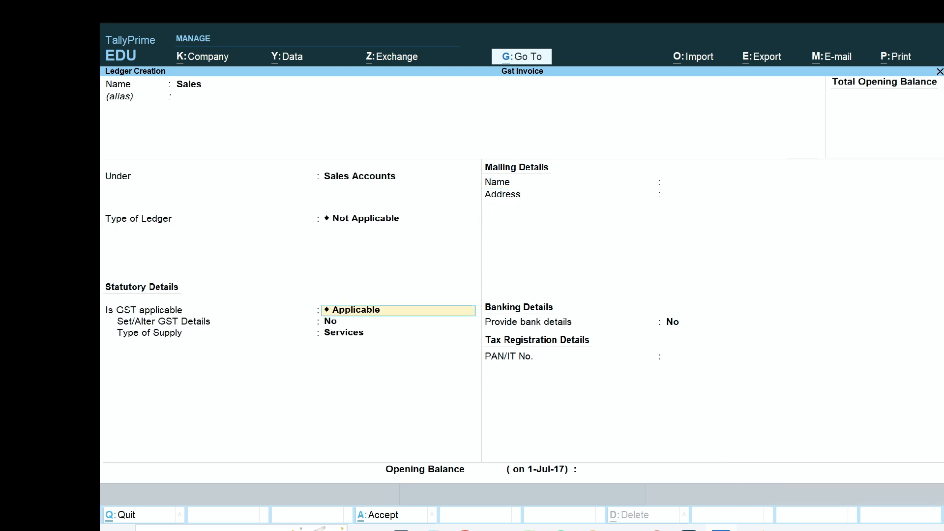
# Keep GST applicable for the Sales ledger, enable Set/Alter GST Details, and set the nature of transaction to Sales Taxable.
pyautogui.press('Return')
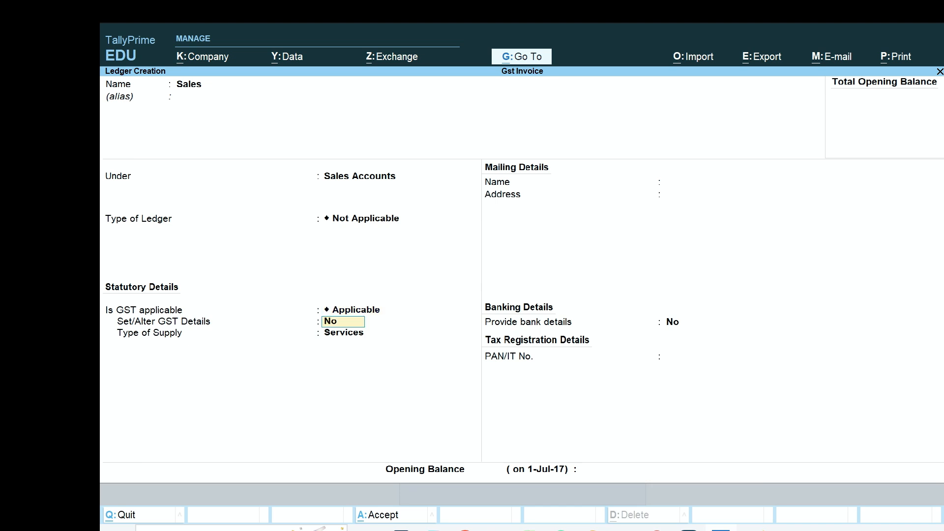
pyautogui.write('y')
pyautogui.press('Return')
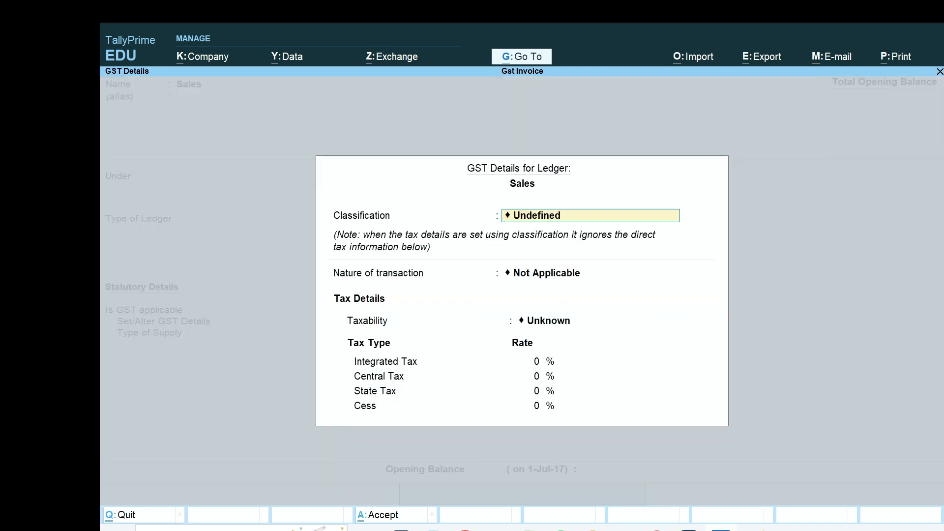
pyautogui.press('Return')
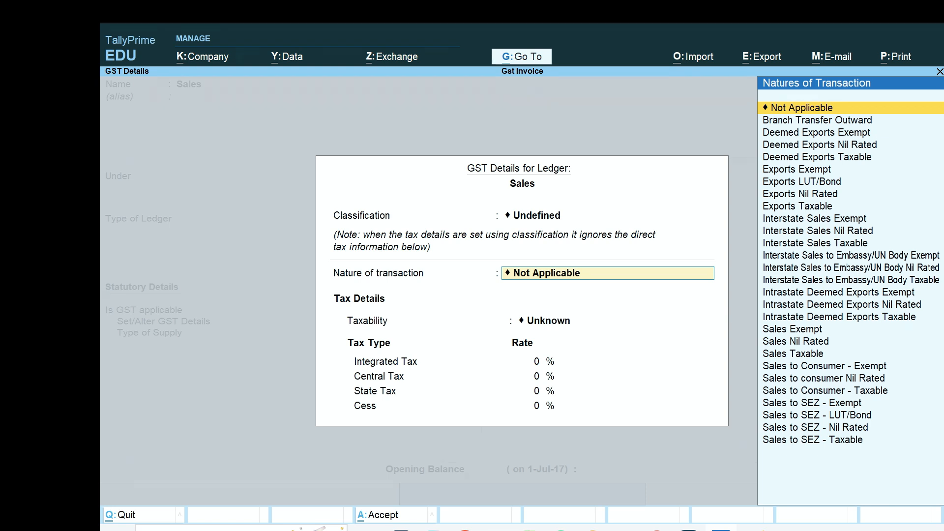
pyautogui.press('Down')
pyautogui.press('Down')
pyautogui.press('Down')
pyautogui.press('Down')
pyautogui.press('Down')
pyautogui.press('Down')
pyautogui.press('Down')
pyautogui.press('Down')
pyautogui.press('Down')
pyautogui.press('Down')
pyautogui.press('Down')
pyautogui.press('Down')
pyautogui.press('Down')
pyautogui.press('Down')
pyautogui.press('Down')
pyautogui.press('Down')
pyautogui.press('Down')
pyautogui.press('Down')
pyautogui.press('Down')
pyautogui.press('Down')
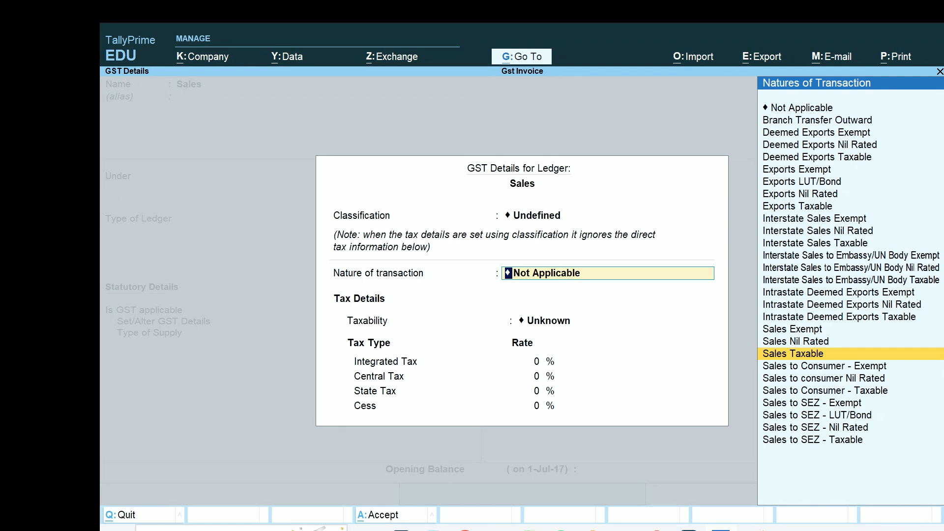
pyautogui.press('Return')
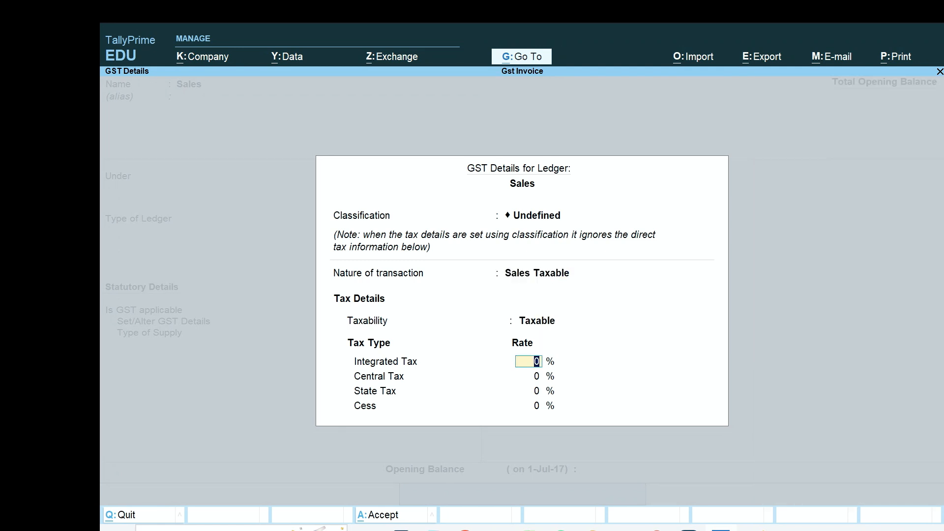
# Set the Sales ledger's Integrated Tax rate to 18% and accept its GST details.
pyautogui.write('18')
pyautogui.press('Return')
pyautogui.press('Return')
pyautogui.press('Return')
pyautogui.press('Return')
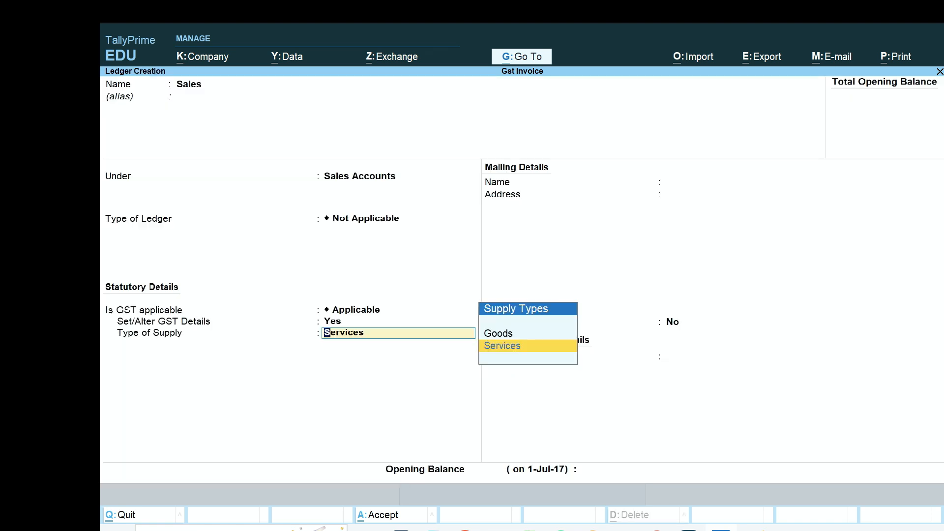
# Set the Sales ledger's type of supply to Goods and leave the opening balance blank.
pyautogui.press('Up')
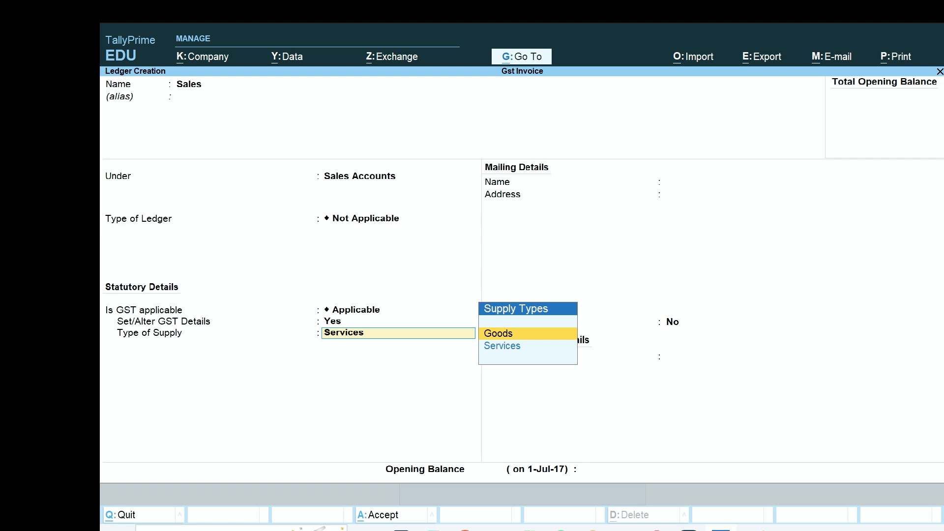
pyautogui.press('Return')
pyautogui.press('Return')
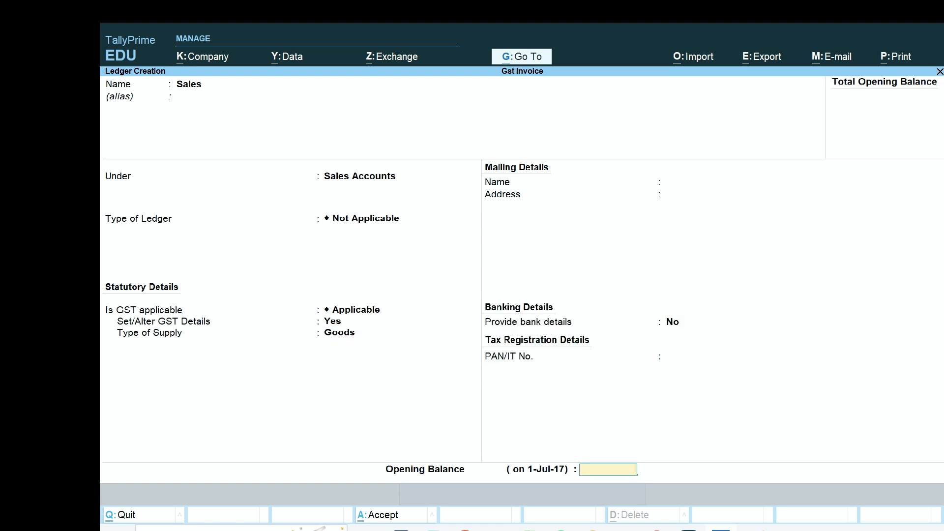
pyautogui.press('Return')
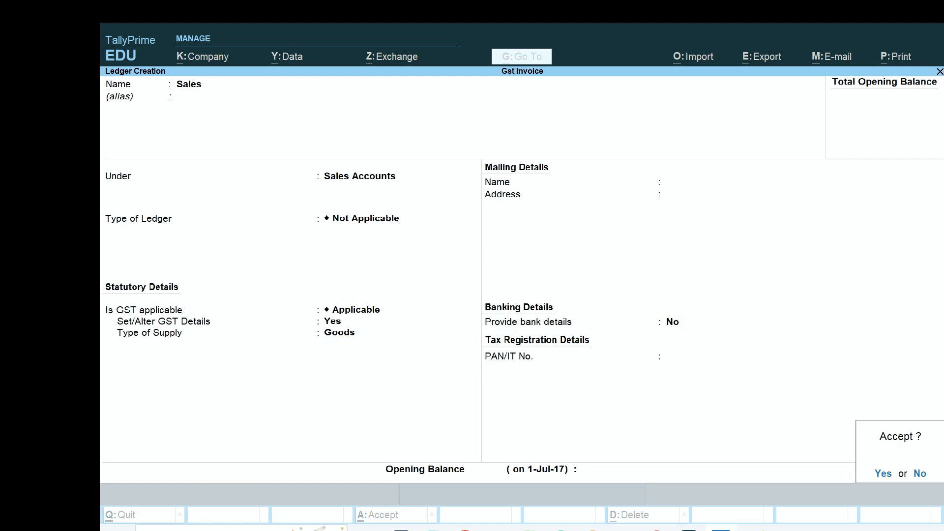
# Save the Sales ledger and start a new ledger named Output Cgst under Duties & Taxes.
pyautogui.press('Return')
pyautogui.write('Outpu')
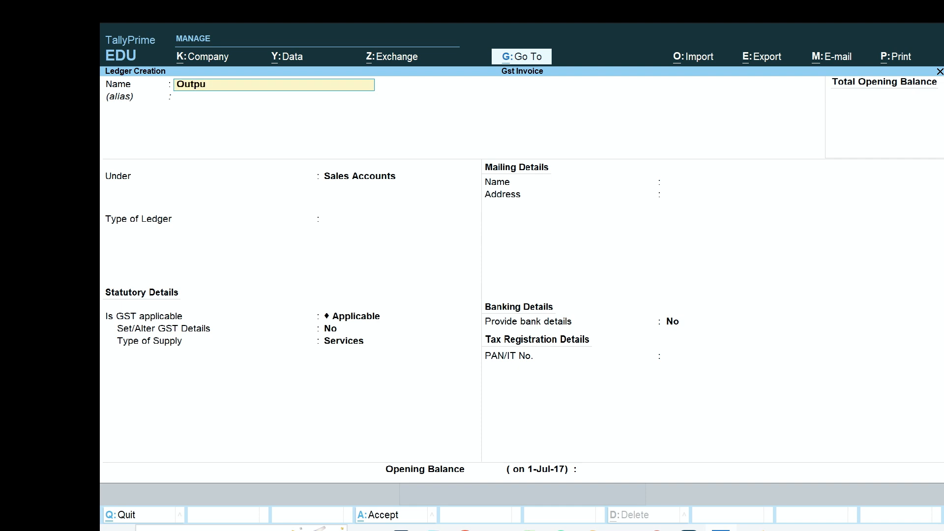
pyautogui.write('t cgst')
pyautogui.press('Return')
pyautogui.press('Return')
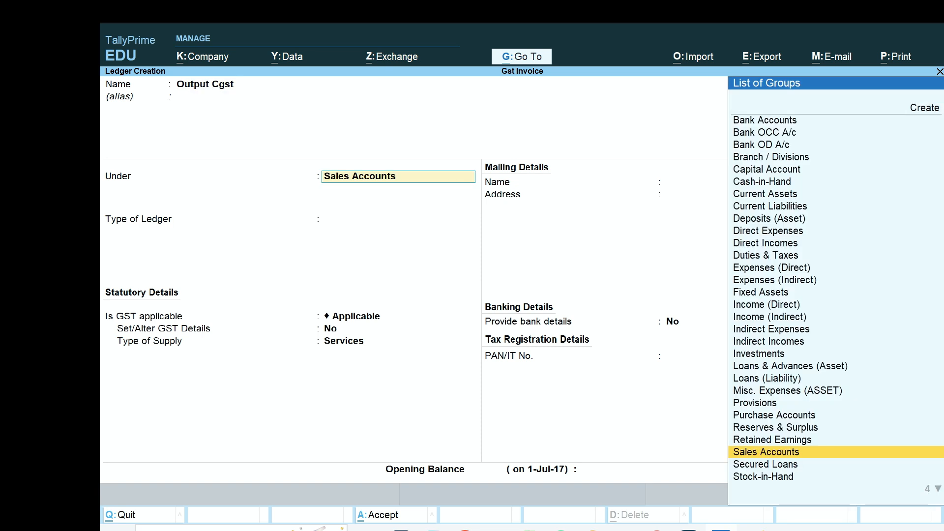
pyautogui.press('Up')
pyautogui.press('Up')
pyautogui.press('Up')
pyautogui.press('Up')
pyautogui.press('Up')
pyautogui.press('Up')
pyautogui.press('Up')
pyautogui.press('Up')
pyautogui.press('Up')
pyautogui.press('Up')
pyautogui.press('Up')
pyautogui.press('Up')
pyautogui.press('Up')
pyautogui.press('Up')
pyautogui.press('Up')
pyautogui.press('Up')
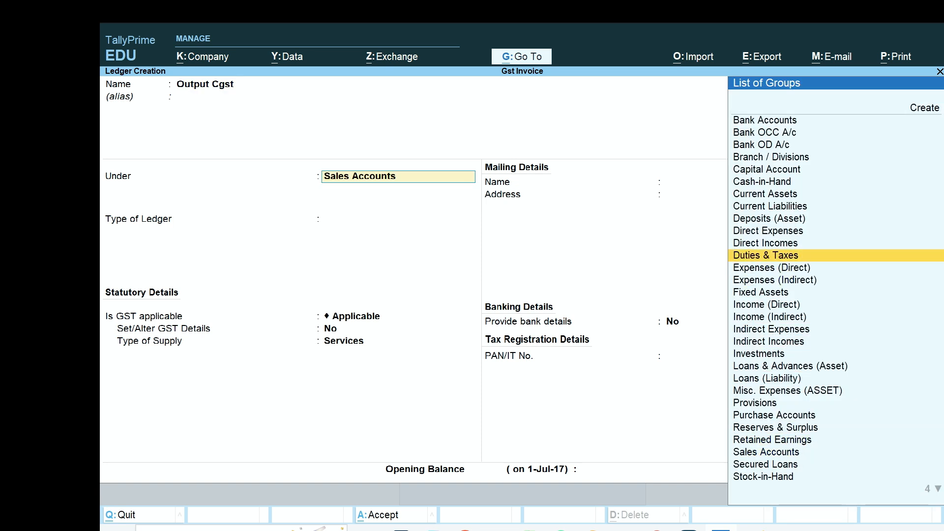
pyautogui.press('Return')
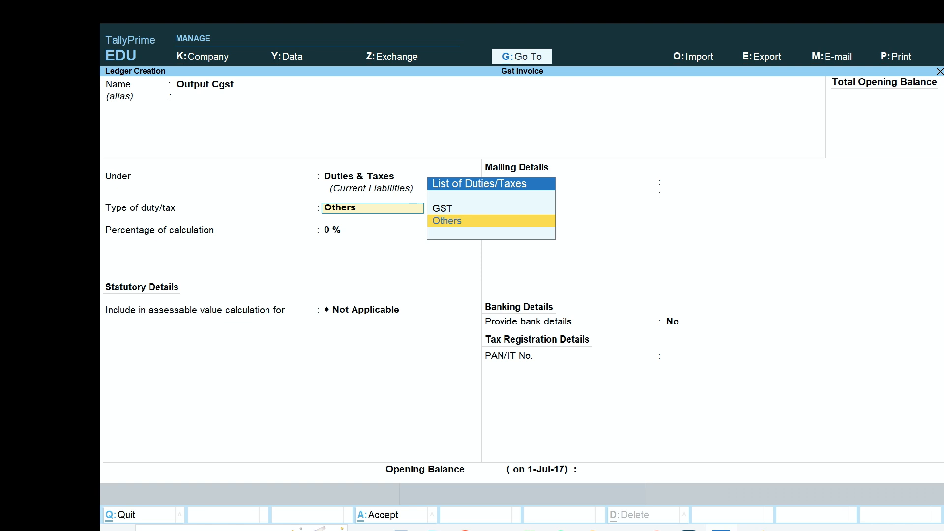
# Set Output Cgst's duty type to GST and tax type to Central Tax, with rounding Not Applicable, and save the ledger.
pyautogui.press('Up')
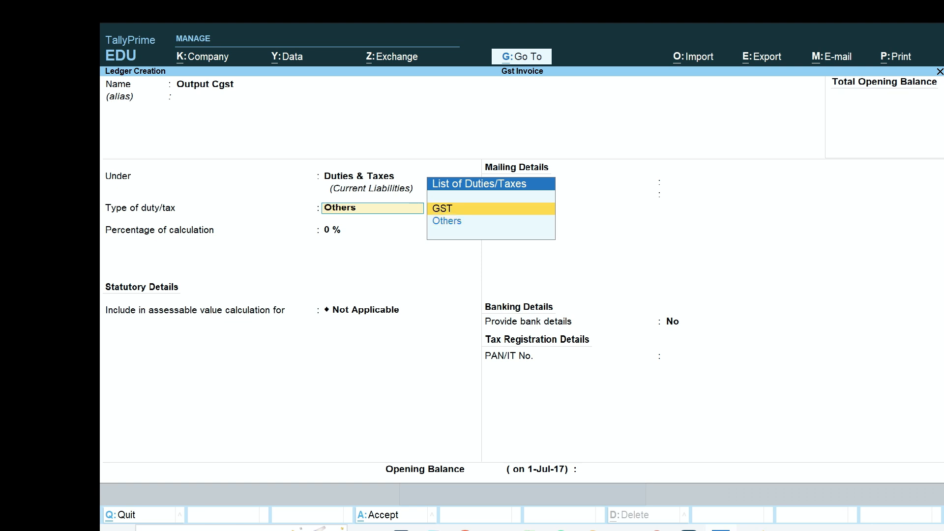
pyautogui.press('Return')
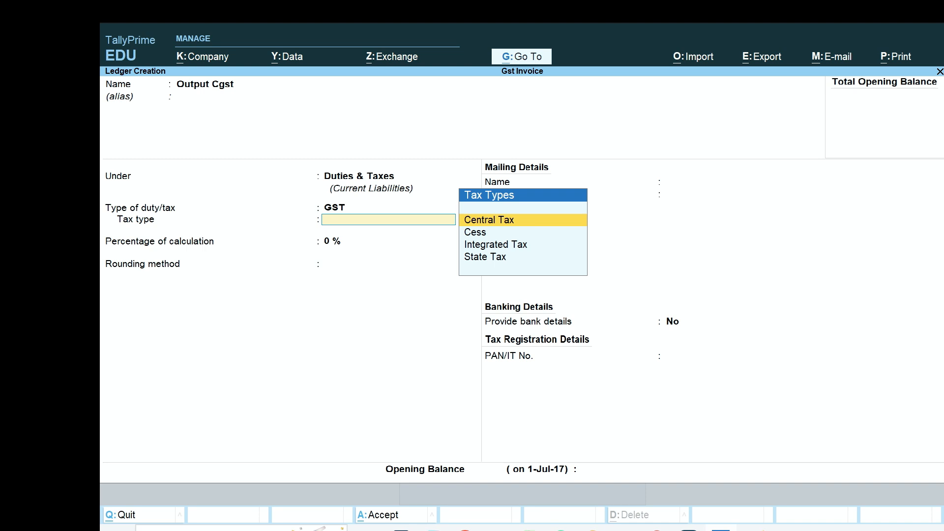
pyautogui.press('Return')
pyautogui.press('Return')
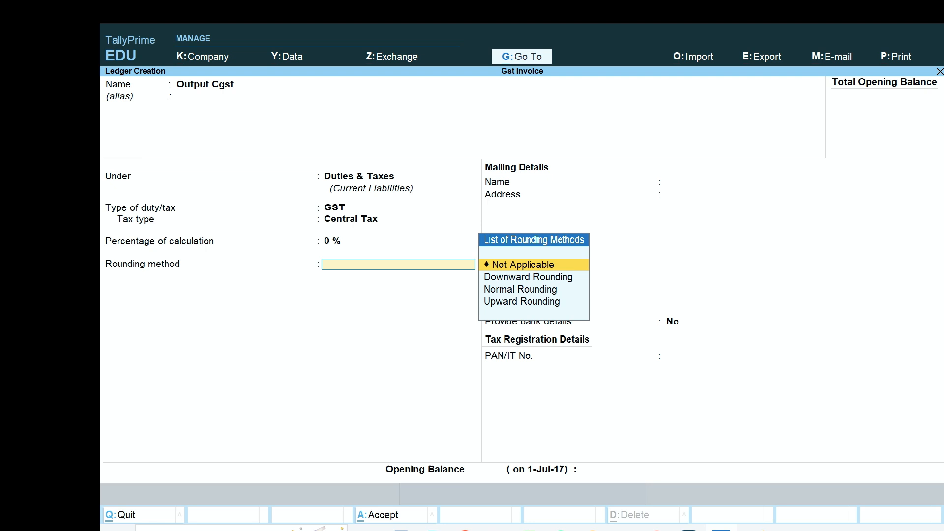
pyautogui.press('Return')
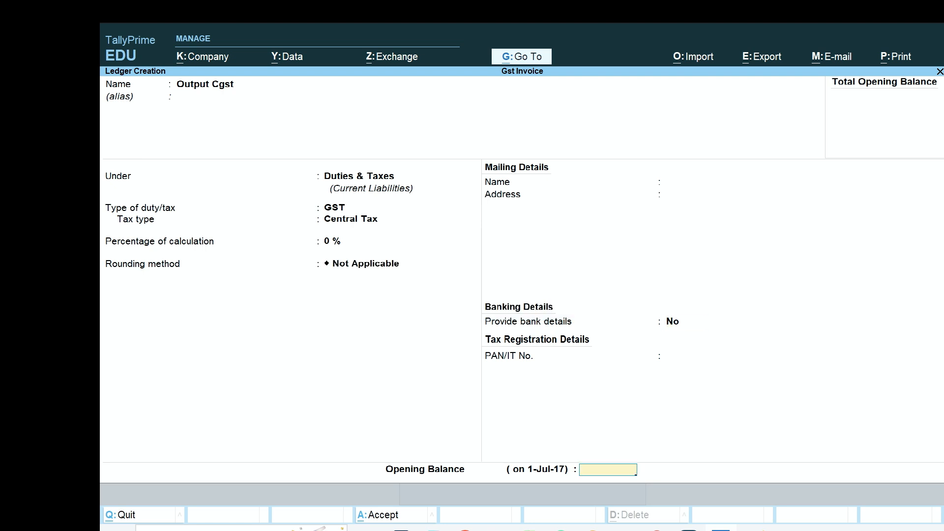
pyautogui.press('Return')
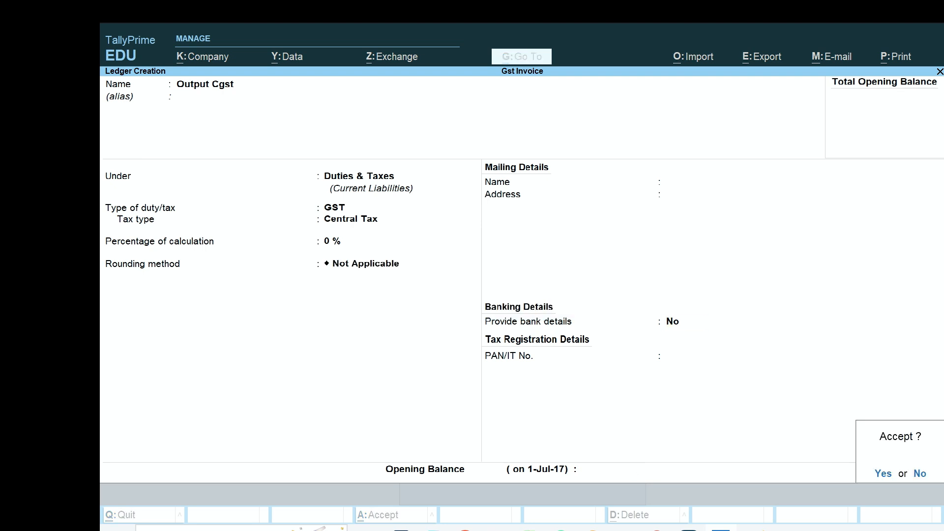
pyautogui.press('Return')
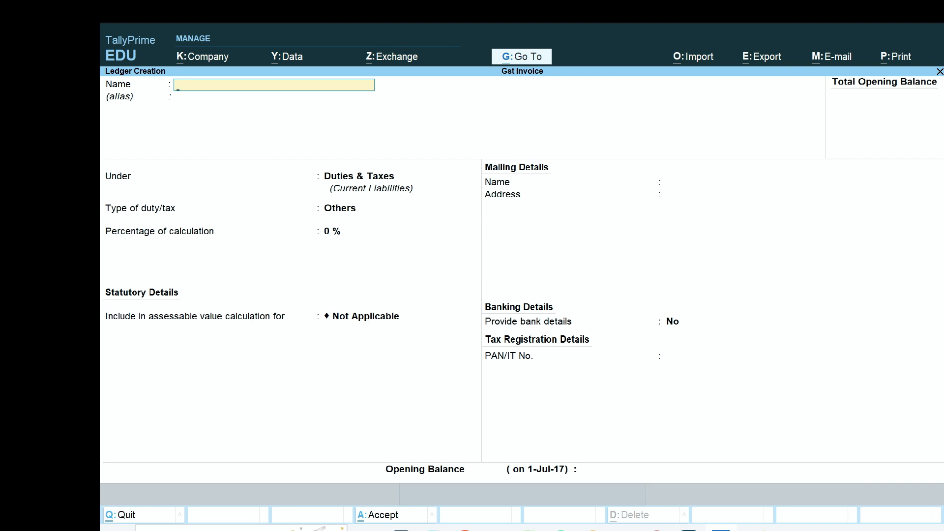
# Start a new ledger named Output Sgst under Duties & Taxes with GST as its type of duty/tax.
pyautogui.write('Output Sgst')
pyautogui.press('Return')
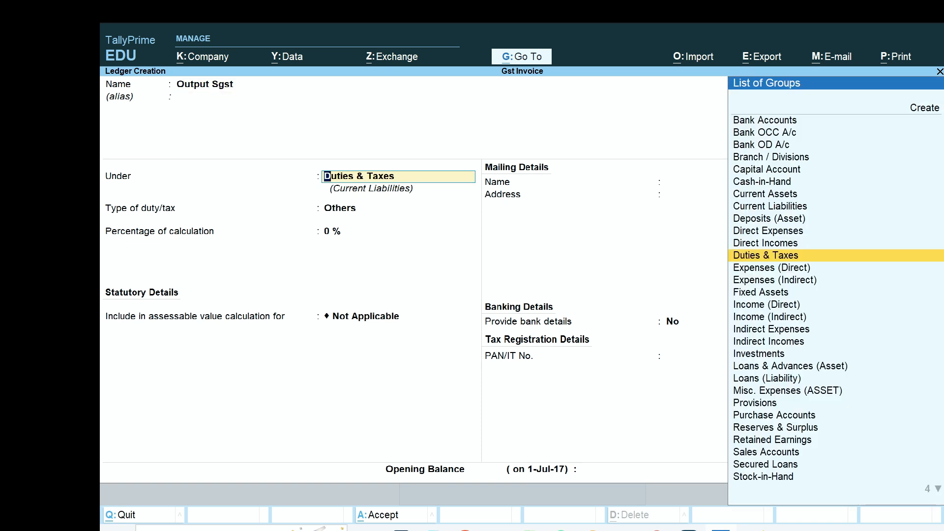
pyautogui.press('Return')
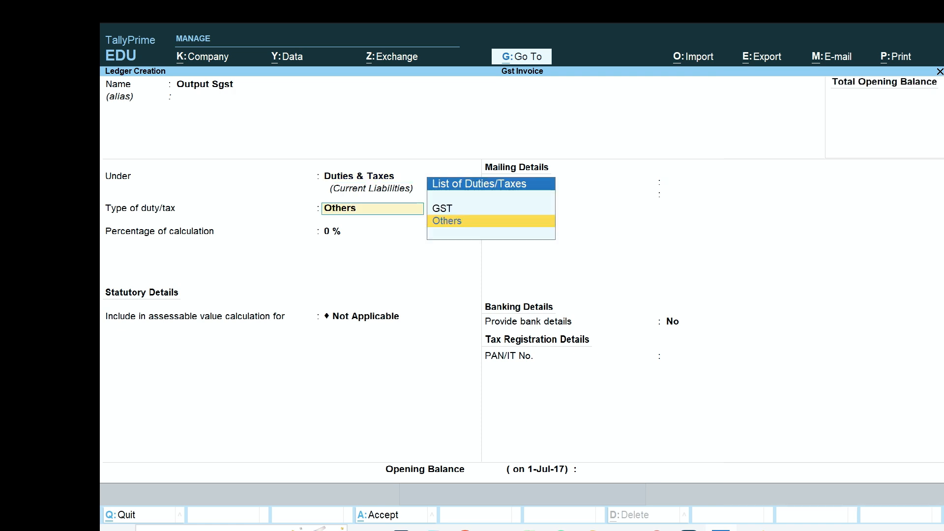
pyautogui.press('Up')
pyautogui.press('Return')
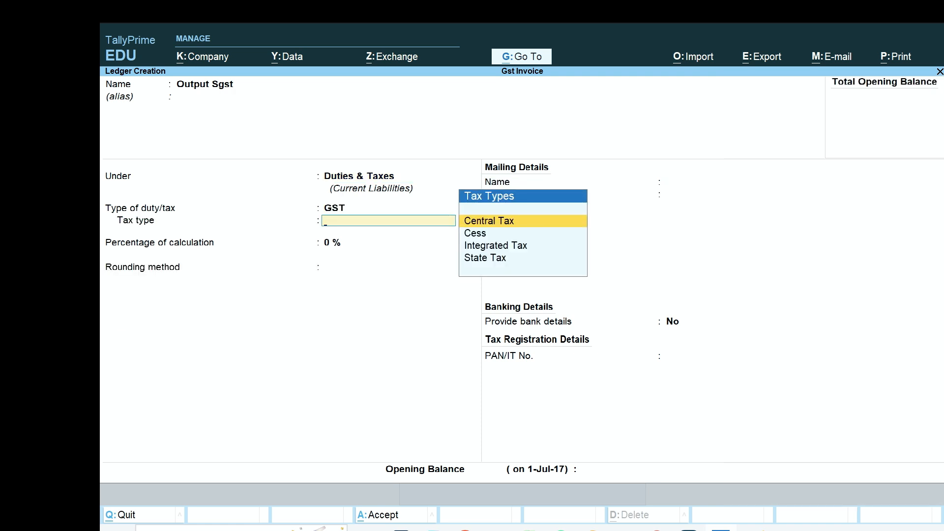
# Set Output Sgst's tax type to State Tax, keep 0% calculation and rounding Not Applicable, and save the ledger.
pyautogui.press('Down')
pyautogui.press('Down')
pyautogui.press('Down')
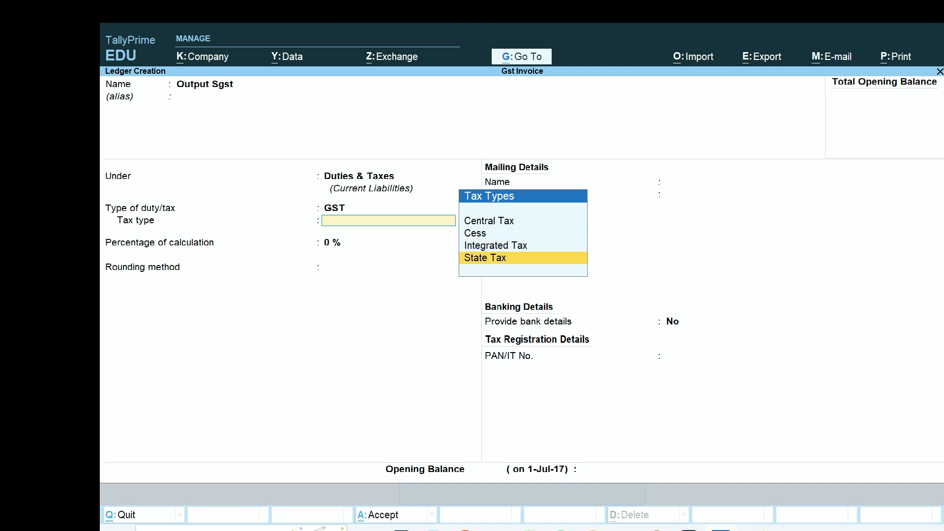
pyautogui.press('Return')
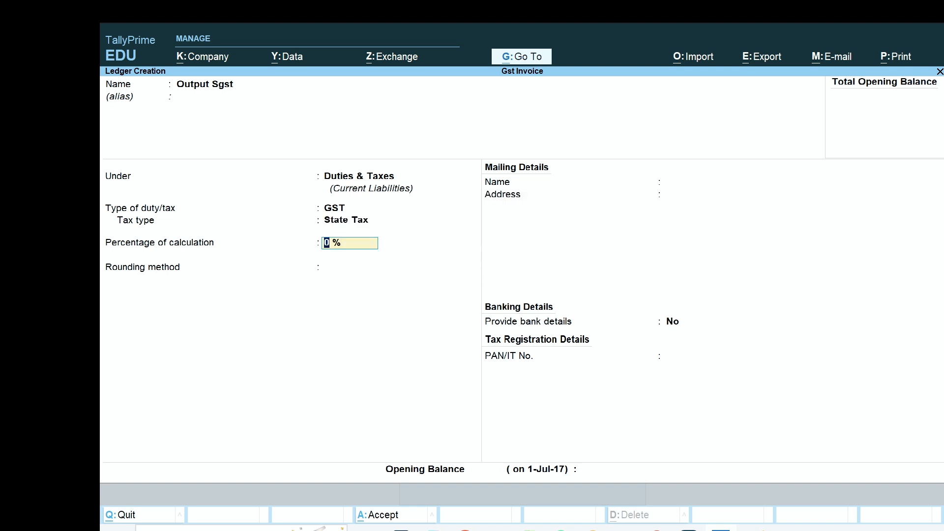
pyautogui.press('Return')
pyautogui.press('Return')
pyautogui.press('Return')
pyautogui.press('Return')
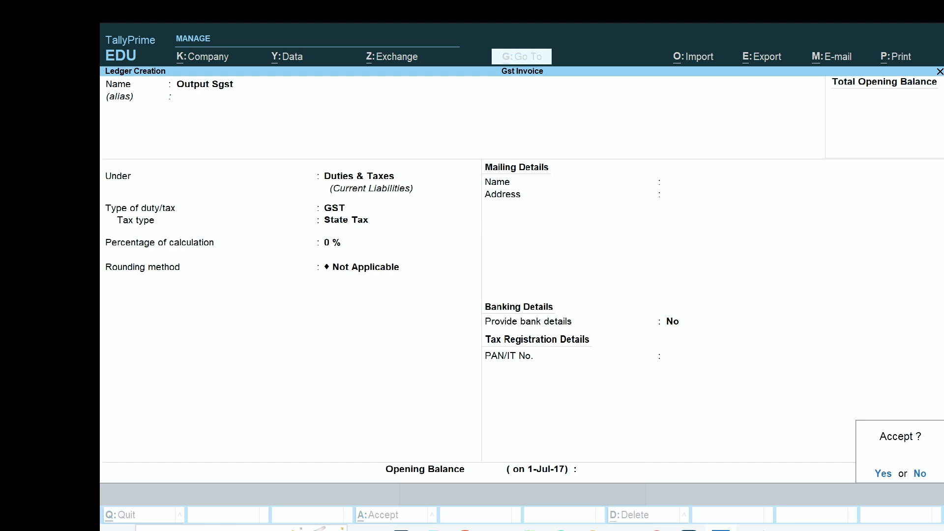
pyautogui.press('Return')
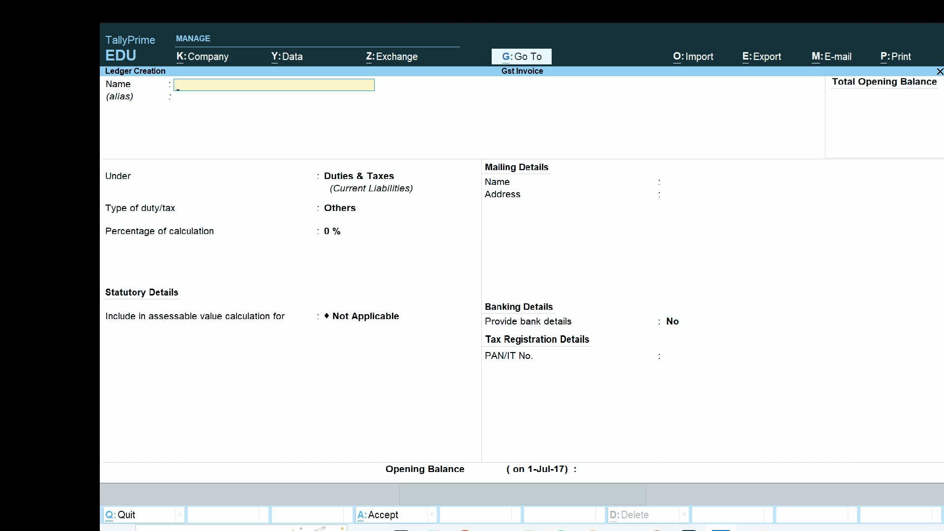
# Start a new ledger with the customer's name and place it under Sundry Debtors.
pyautogui.write('A')
pyautogui.write('sh')
pyautogui.press('Return')
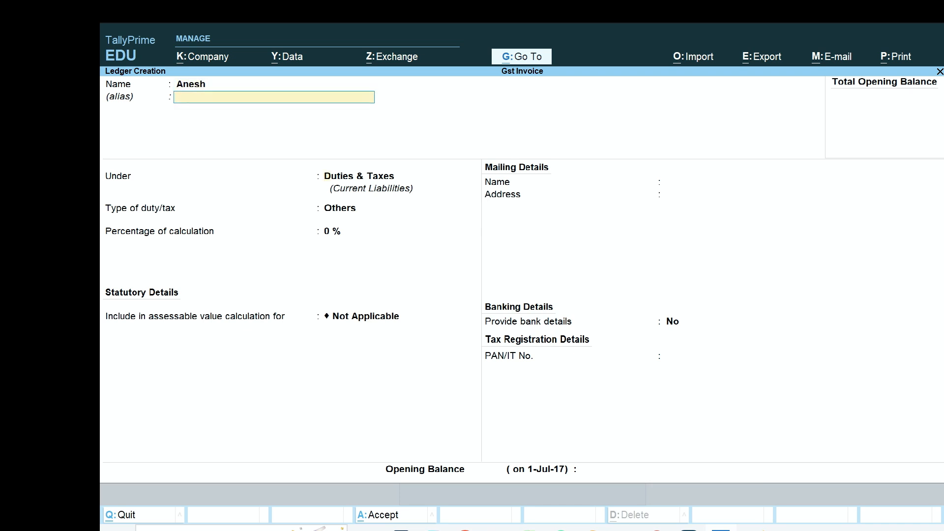
pyautogui.press('Return')
pyautogui.press('Down')
pyautogui.press('Down')
pyautogui.press('Down')
pyautogui.press('Down')
pyautogui.press('Down')
pyautogui.press('Down')
pyautogui.press('Down')
pyautogui.press('Down')
pyautogui.press('Down')
pyautogui.press('Down')
pyautogui.press('Down')
pyautogui.press('Down')
pyautogui.press('Down')
pyautogui.press('Down')
pyautogui.press('Down')
pyautogui.press('Down')
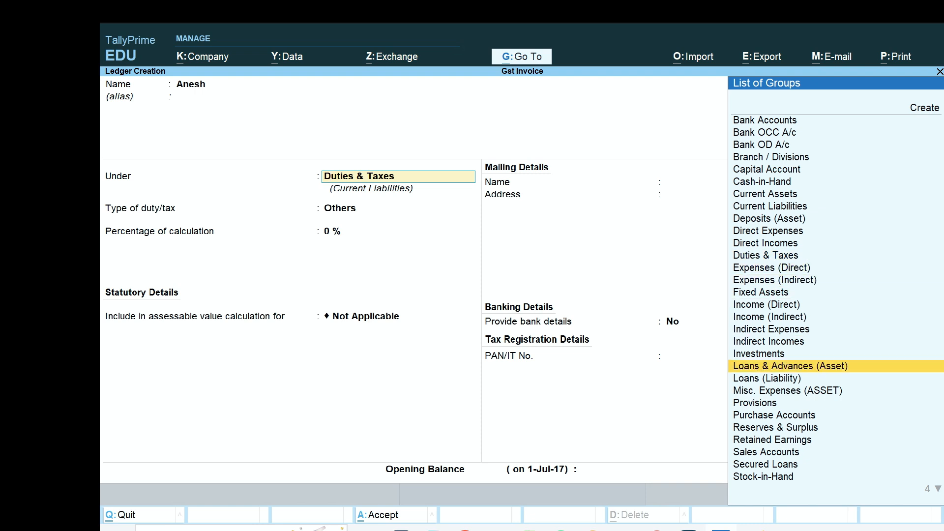
pyautogui.press('Down')
pyautogui.press('Down')
pyautogui.press('Down')
pyautogui.press('Down')
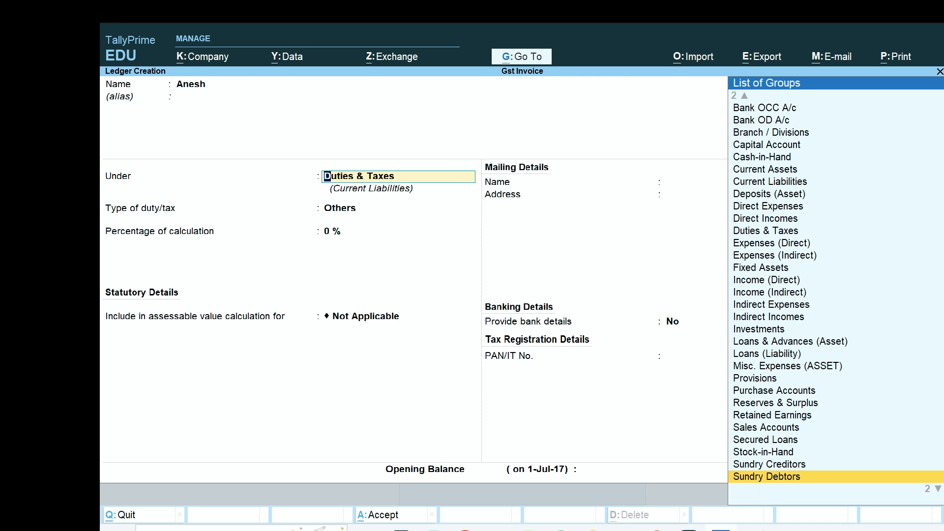
pyautogui.press('Return')
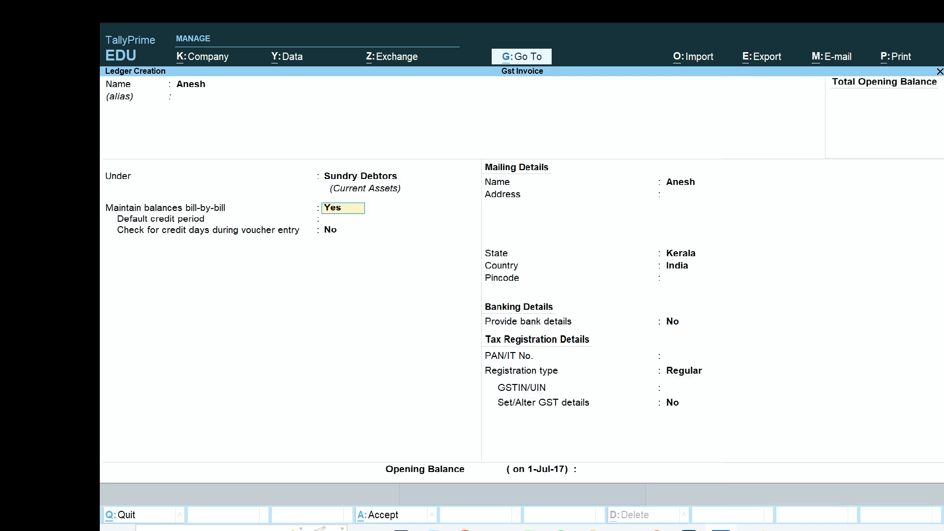
# Keep bill-by-bill balances, Kerala and Regular registration for the customer ledger, leave address and GSTIN blank, and save it.
pyautogui.press('Return')
pyautogui.press('Return')
pyautogui.press('Return')
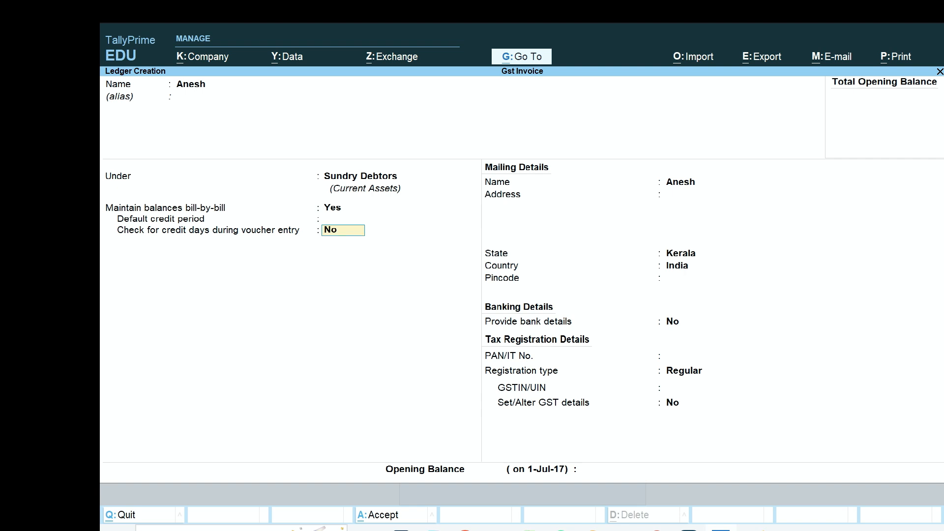
pyautogui.press('Return')
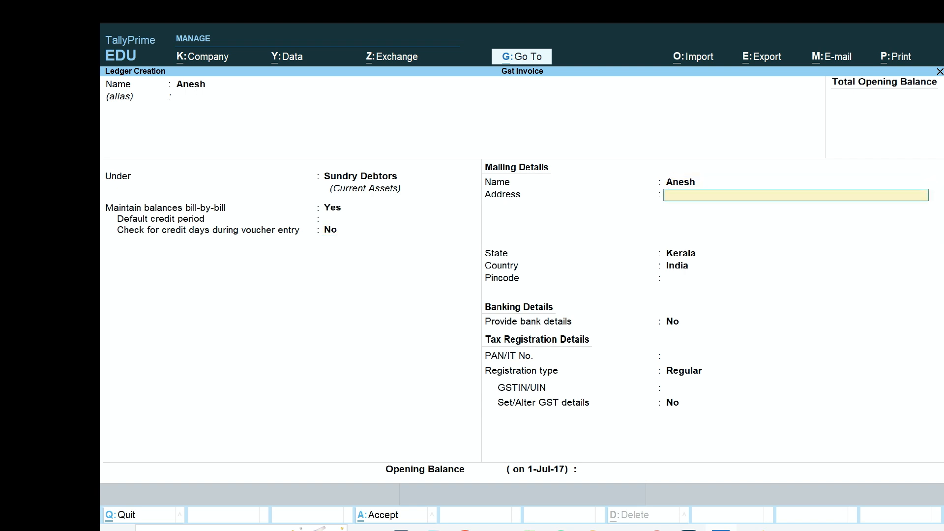
pyautogui.press('Return')
pyautogui.press('Return')
pyautogui.press('Return')
pyautogui.press('Return')
pyautogui.press('Return')
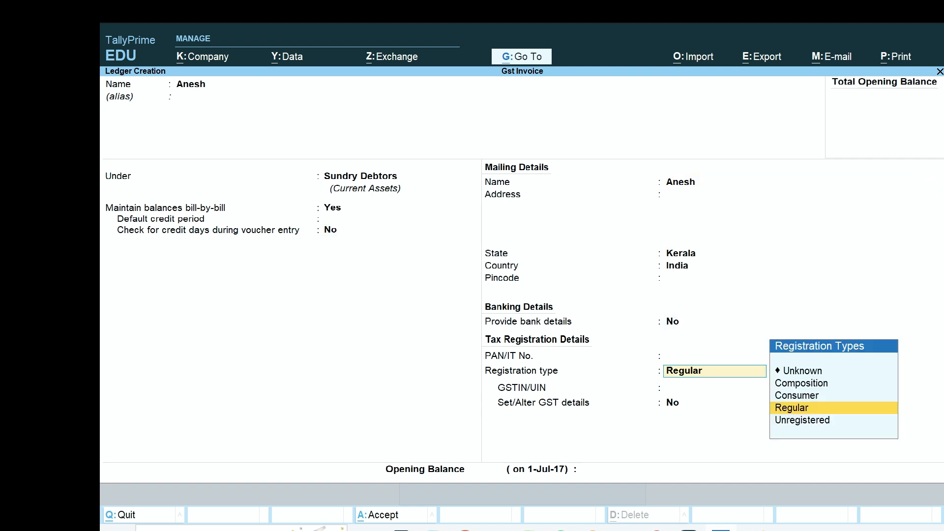
pyautogui.press('Return')
pyautogui.press('Return')
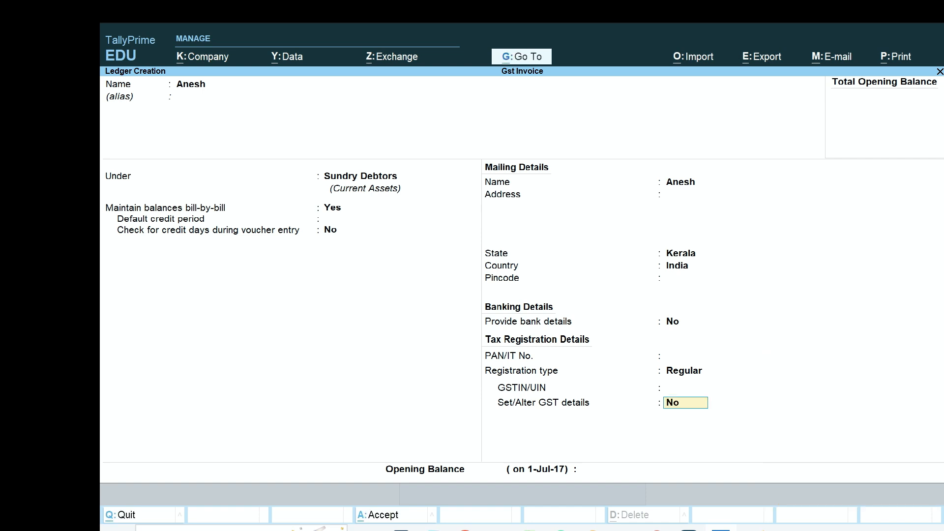
pyautogui.press('Return')
pyautogui.press('Return')
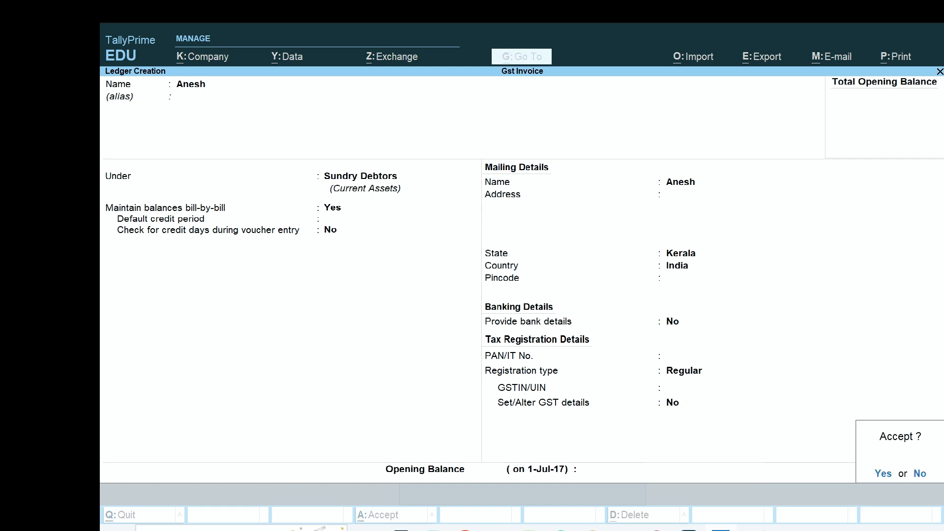
pyautogui.press('Return')
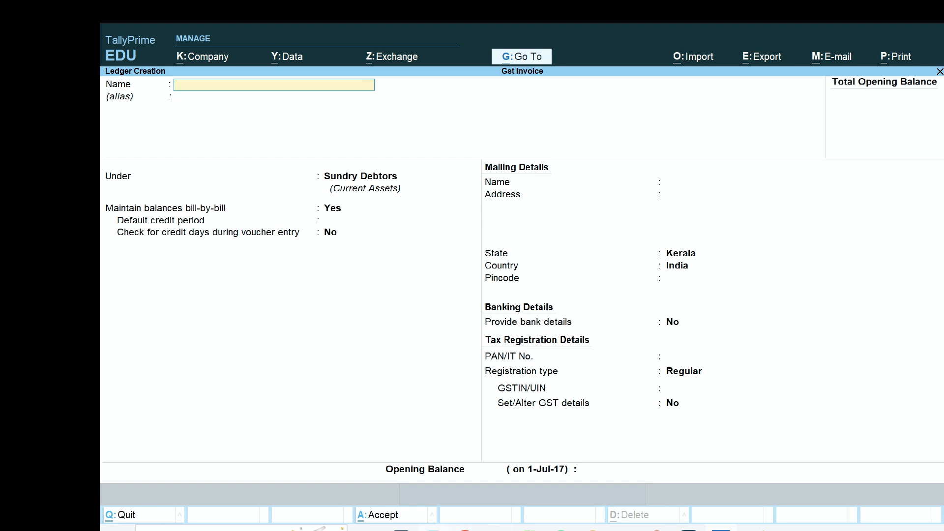
# Switch to the Word document Tally Step of gst, review the stock item and voucher entry steps, and return to TallyPrime.
pyautogui.click(433, 528)
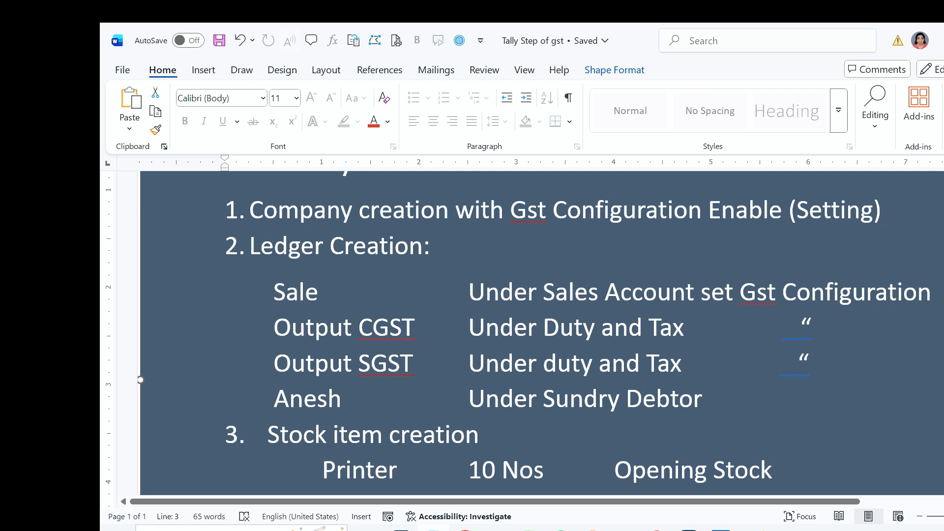
pyautogui.scroll(-3, 541, 333)
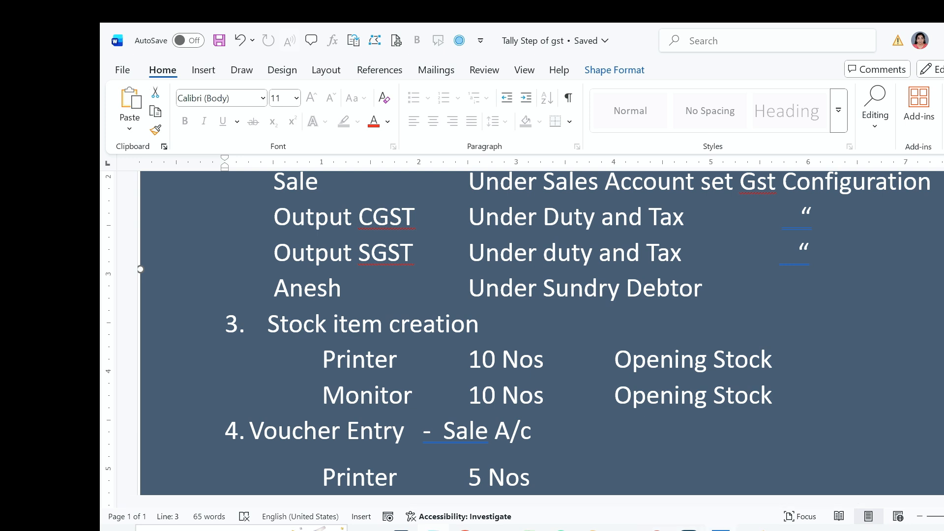
pyautogui.hotkey('alt', 'Tab')
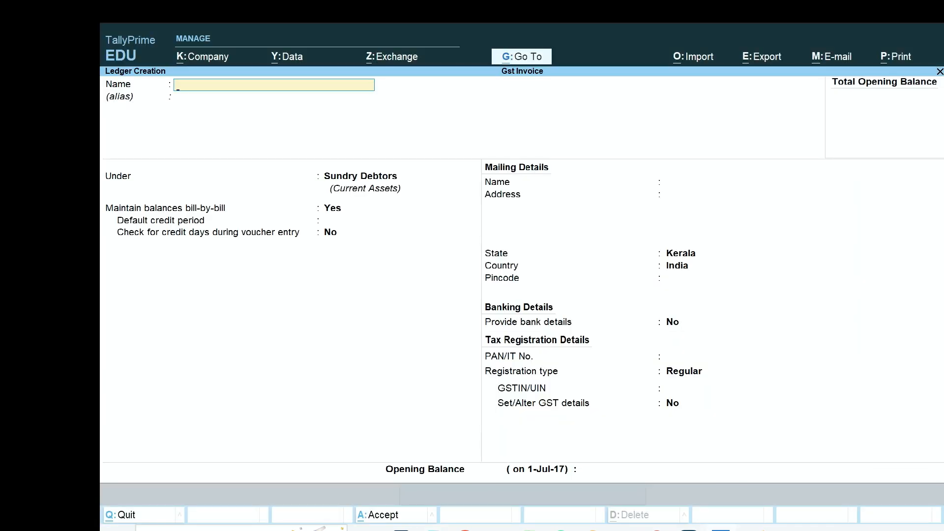
# Leave ledger creation and start a new inventory unit with the symbol nos, leaving the formal name blank.
pyautogui.press('Escape')
pyautogui.press('Escape')
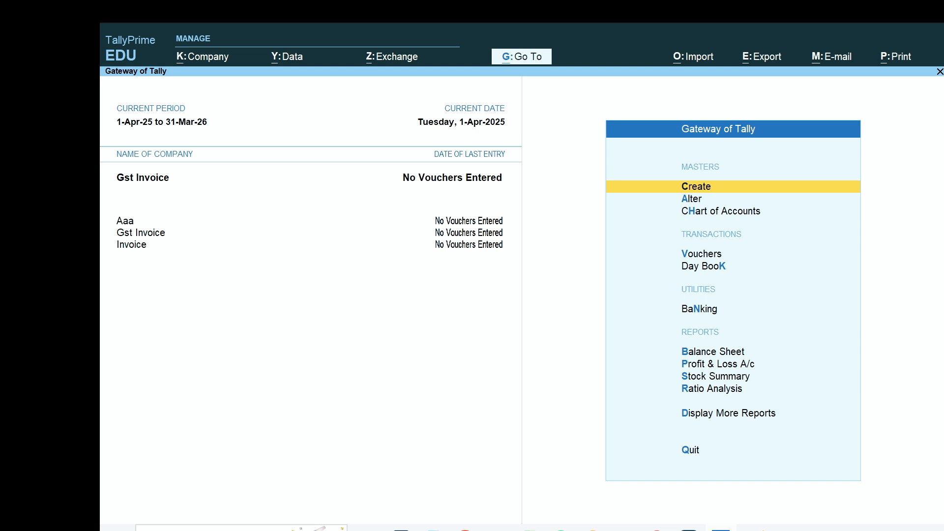
pyautogui.press('Return')
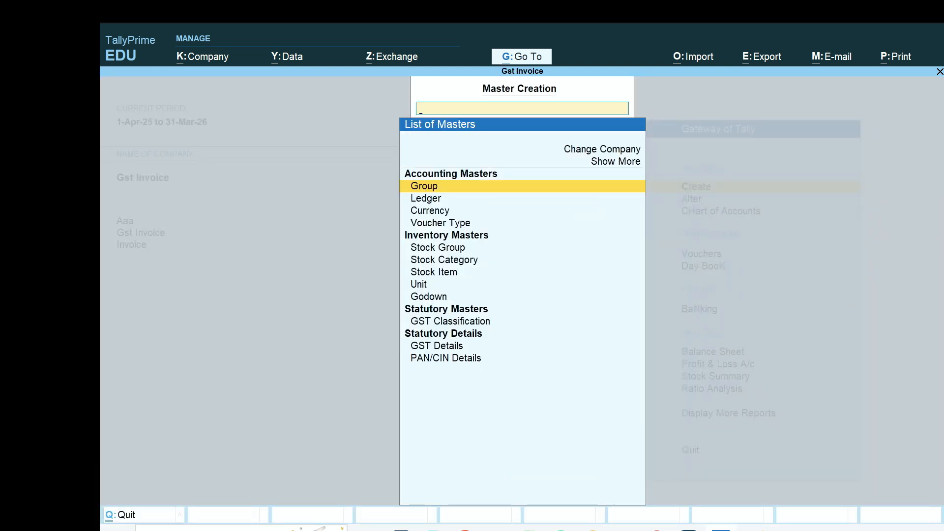
pyautogui.press('Down')
pyautogui.press('Down')
pyautogui.press('Down')
pyautogui.press('Down')
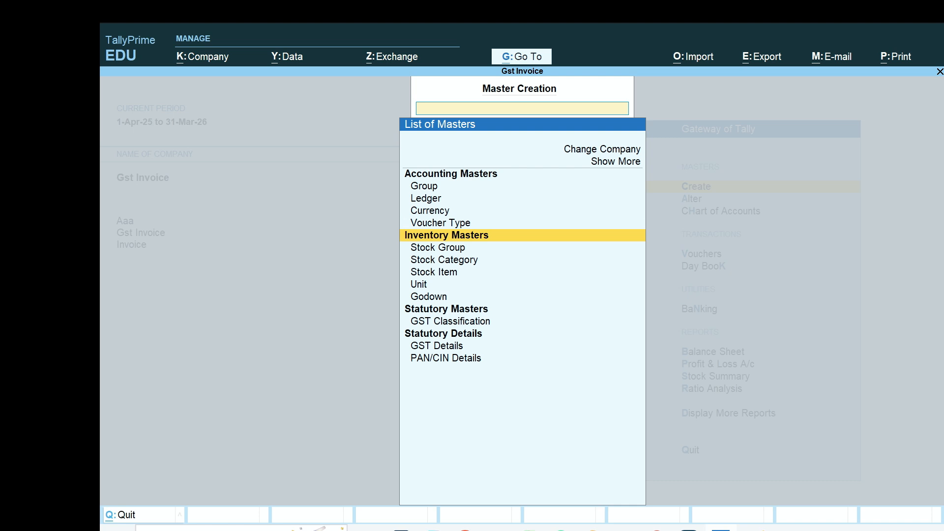
pyautogui.press('Down')
pyautogui.press('Down')
pyautogui.press('Down')
pyautogui.press('Down')
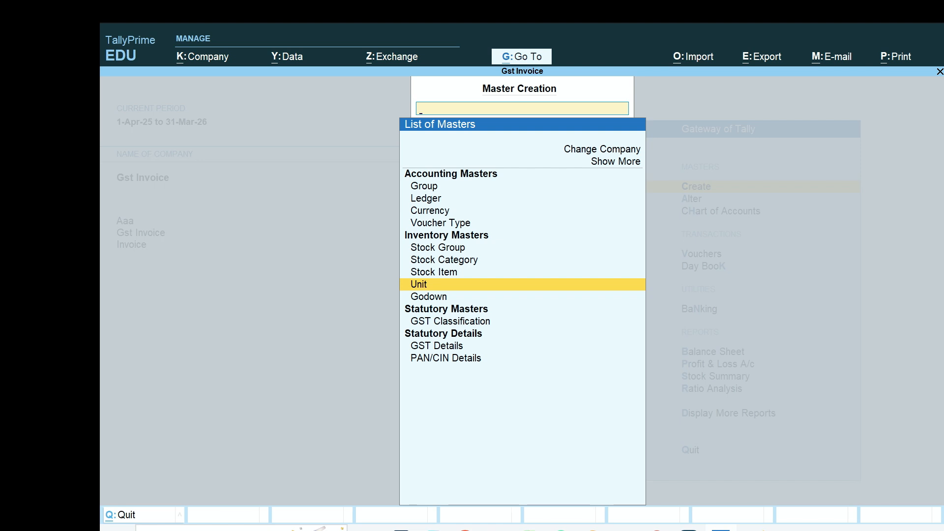
pyautogui.press('Return')
pyautogui.write('nos')
pyautogui.press('Return')
pyautogui.press('Return')
# Set the nos unit's quantity code to NOS-NUMBERS, keep 0 decimal places, and save the unit.
pyautogui.press('Down')
pyautogui.press('Down')
pyautogui.press('Down')
pyautogui.press('Down')
pyautogui.press('Down')
pyautogui.press('Down')
pyautogui.press('Down')
pyautogui.press('Down')
pyautogui.press('Down')
pyautogui.press('Down')
pyautogui.press('Down')
pyautogui.press('Down')
pyautogui.press('Down')
pyautogui.press('Down')
pyautogui.press('Down')
pyautogui.press('Down')
pyautogui.press('Down')
pyautogui.press('Down')
pyautogui.press('Down')
pyautogui.press('Down')
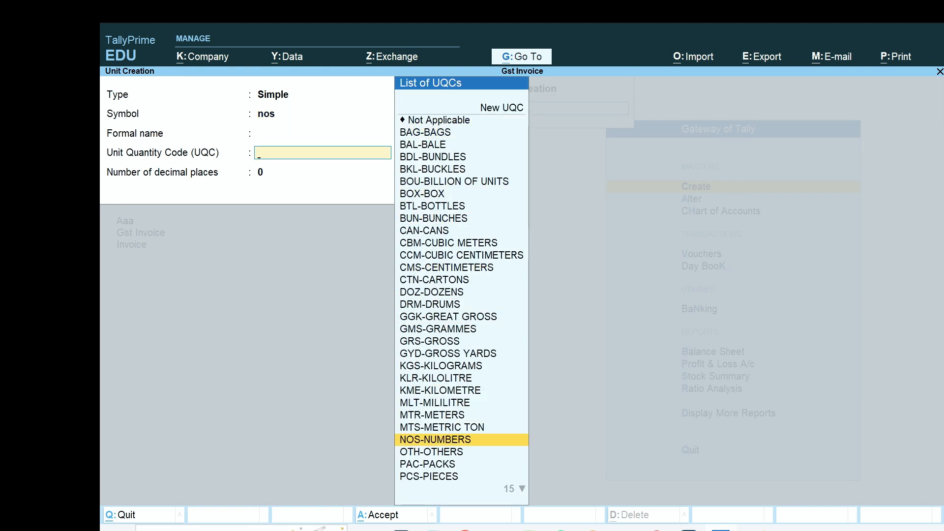
pyautogui.press('Return')
pyautogui.press('Return')
pyautogui.press('Return')
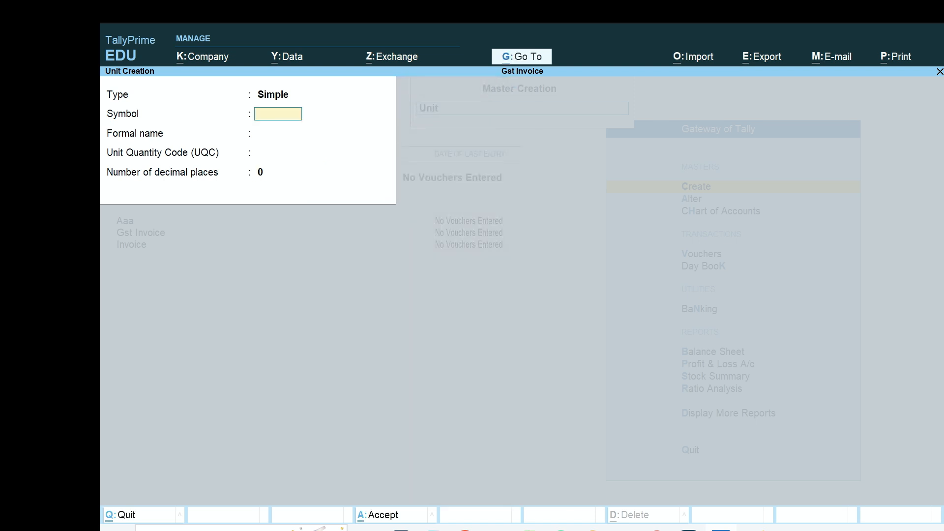
# Leave unit creation, start a new stock item, and check the stock item list in the Word document Tally Step of gst.
pyautogui.press('Escape')
pyautogui.press('Return')
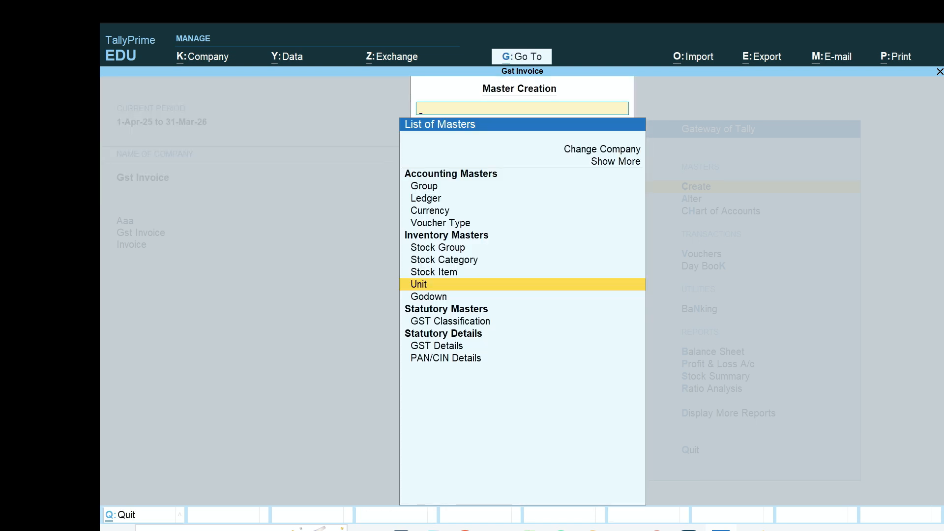
pyautogui.press('Up')
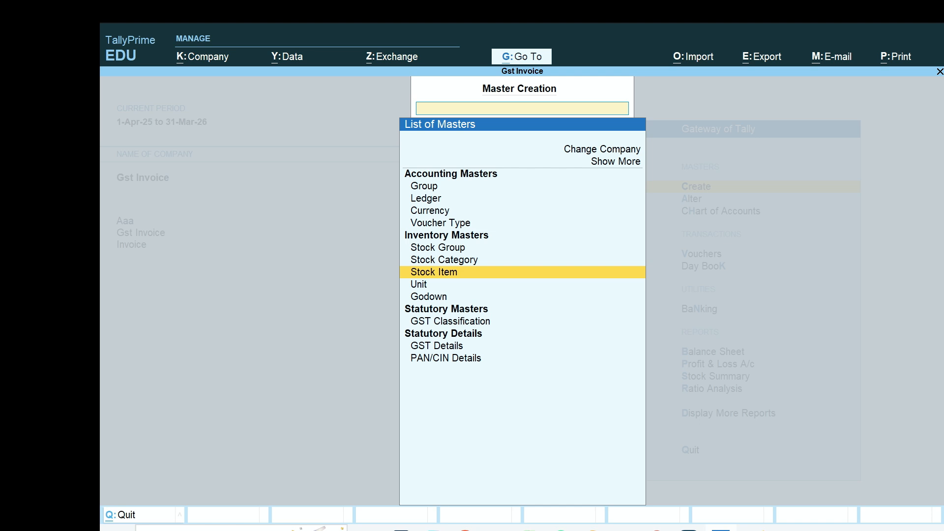
pyautogui.press('Return')
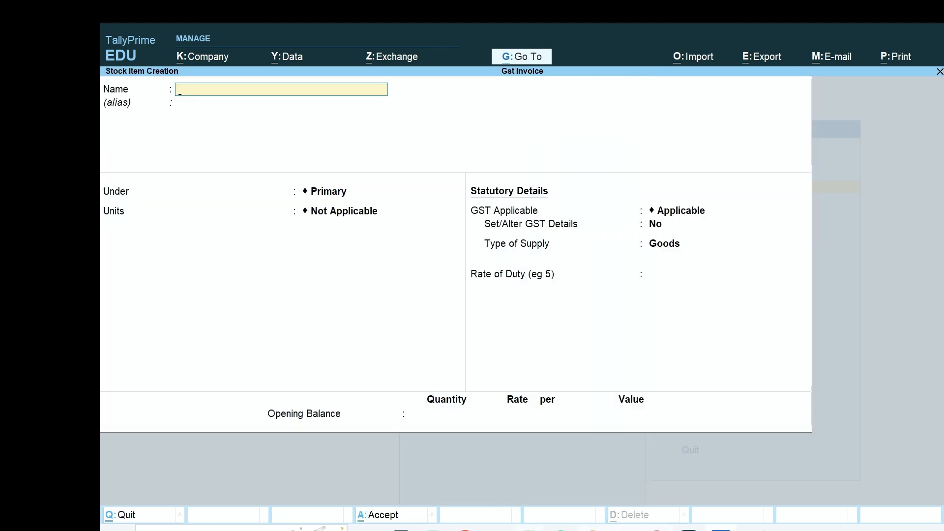
pyautogui.hotkey('alt', 'Tab')
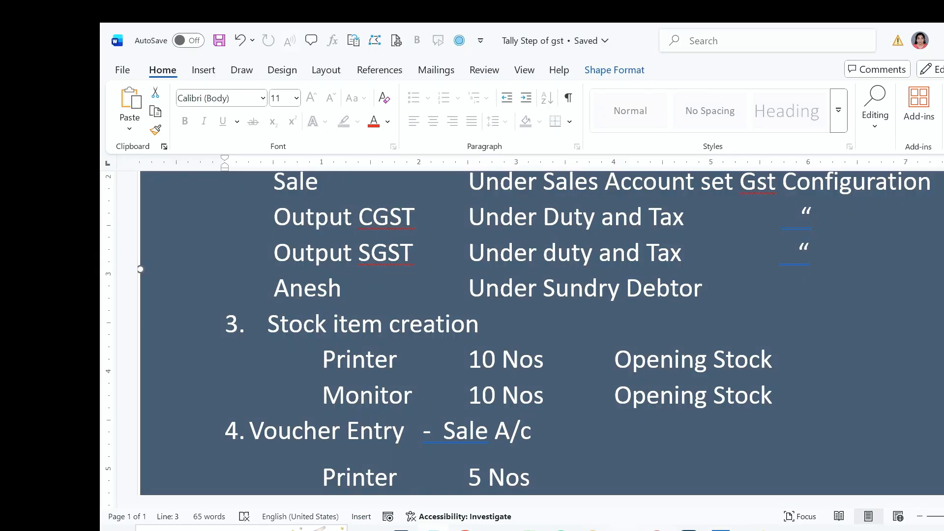
pyautogui.hotkey('alt', 'Tab')
# Name the stock item Printer, keep it under Primary, and set its units to nos.
pyautogui.write('Prin')
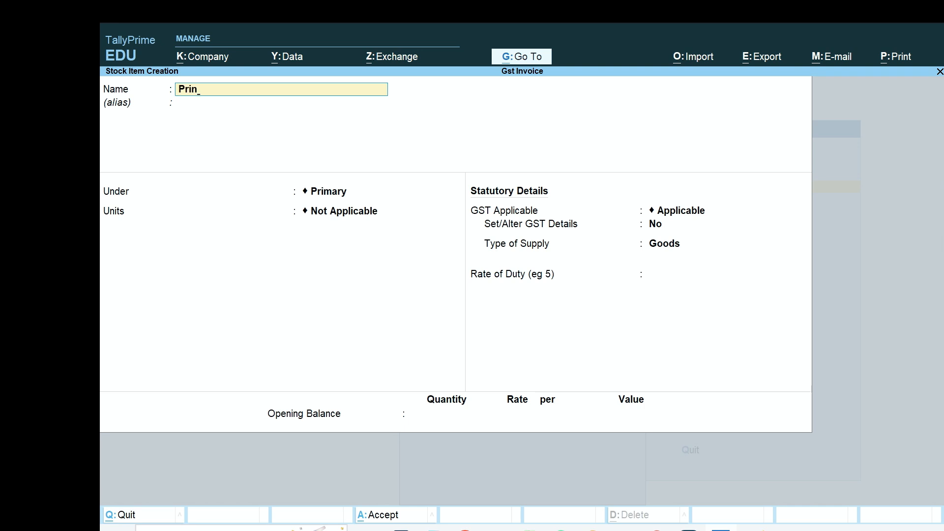
pyautogui.write('ter')
pyautogui.press('Return')
pyautogui.press('Return')
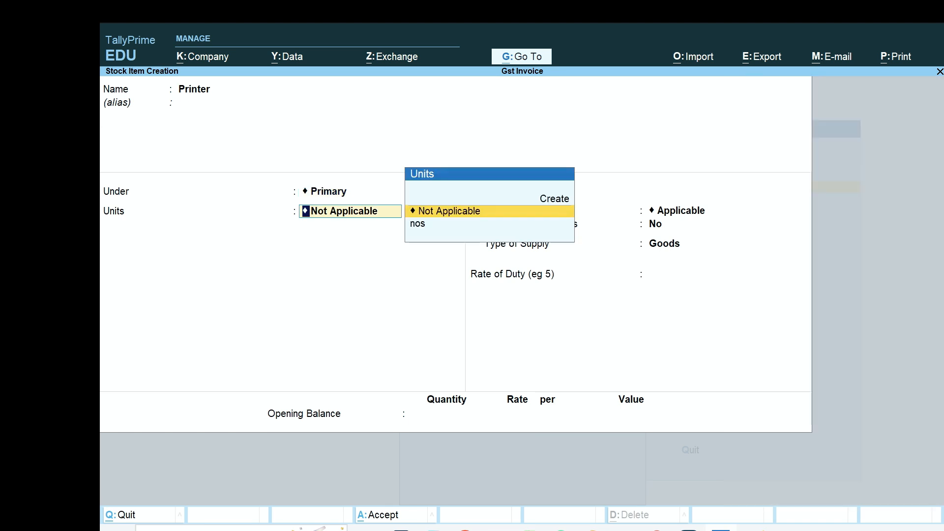
pyautogui.press('Down')
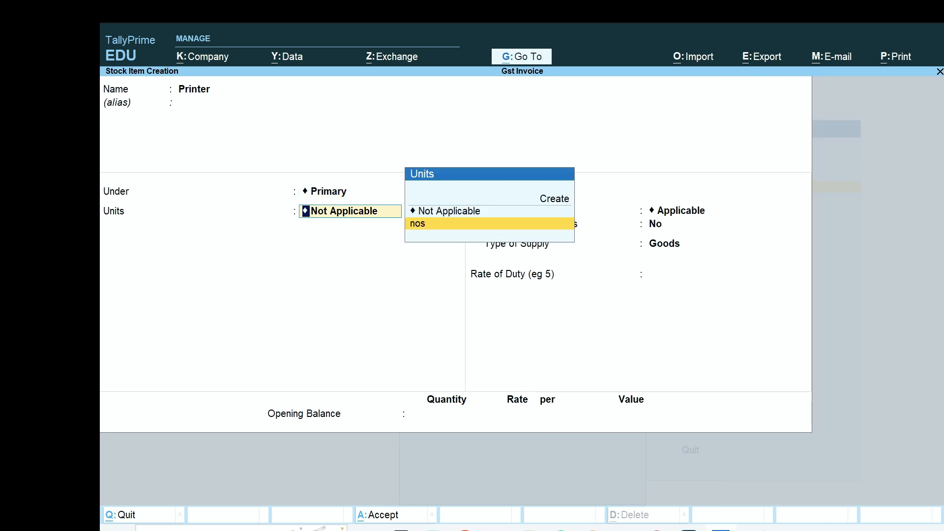
pyautogui.press('Return')
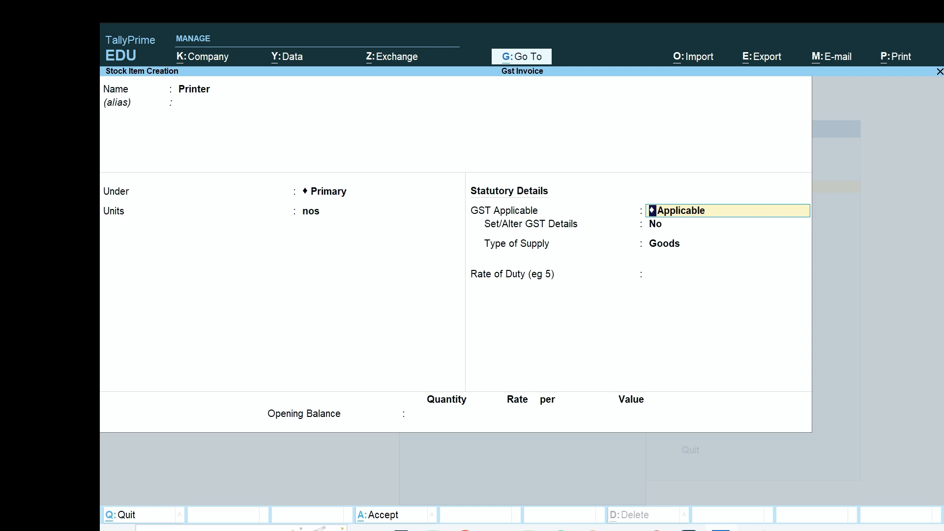
# Enable GST details for Printer with calculation On Value, taxability Taxable and integrated tax 18%, accepting the split central and state rates.
pyautogui.press('Return')
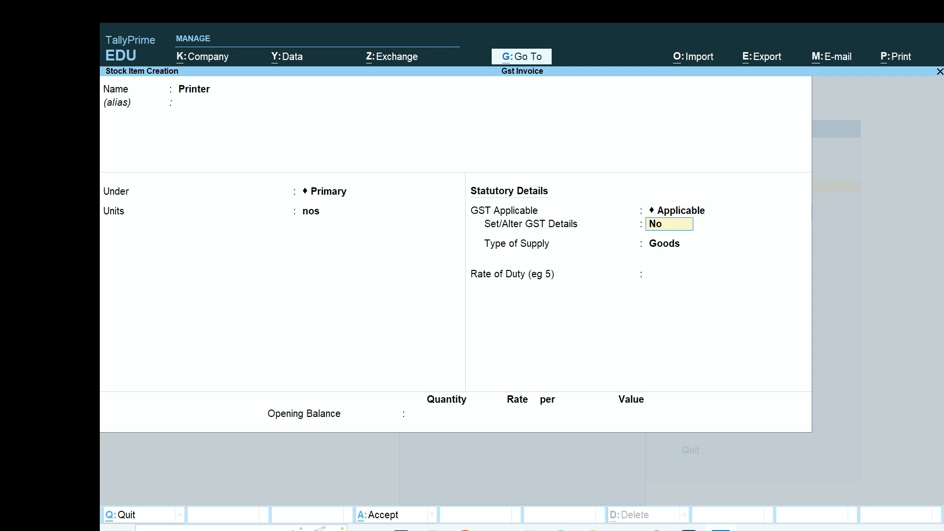
pyautogui.write('y')
pyautogui.press('Return')
pyautogui.press('Return')
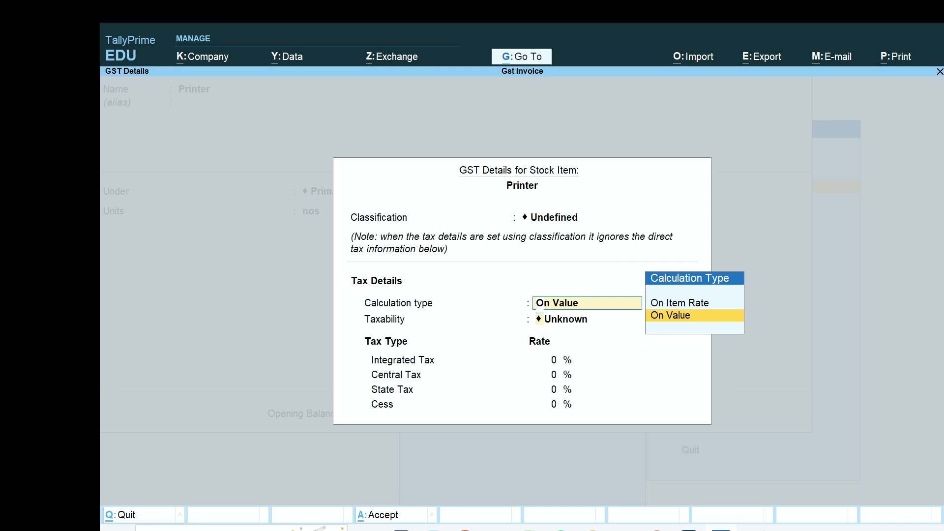
pyautogui.press('Return')
pyautogui.press('Down')
pyautogui.press('Down')
pyautogui.press('Down')
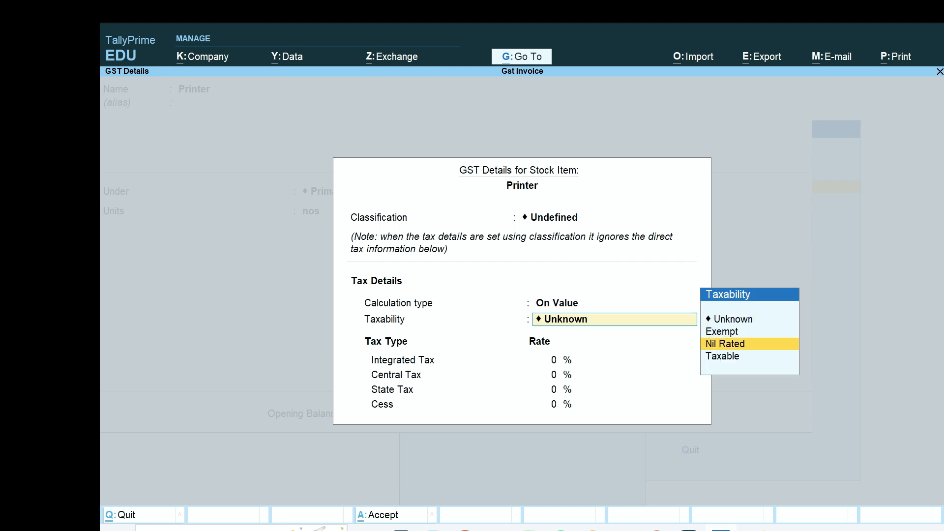
pyautogui.press('Return')
pyautogui.write('1')
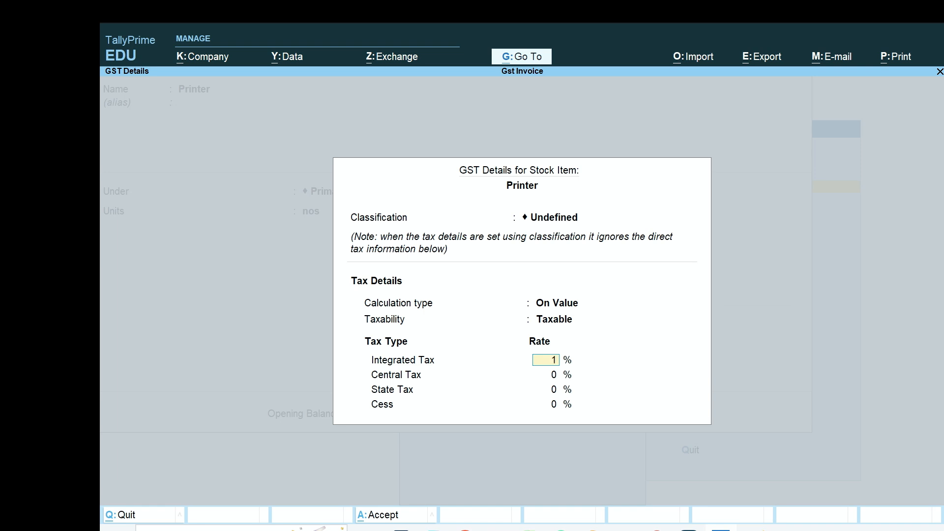
pyautogui.write('8')
pyautogui.press('Return')
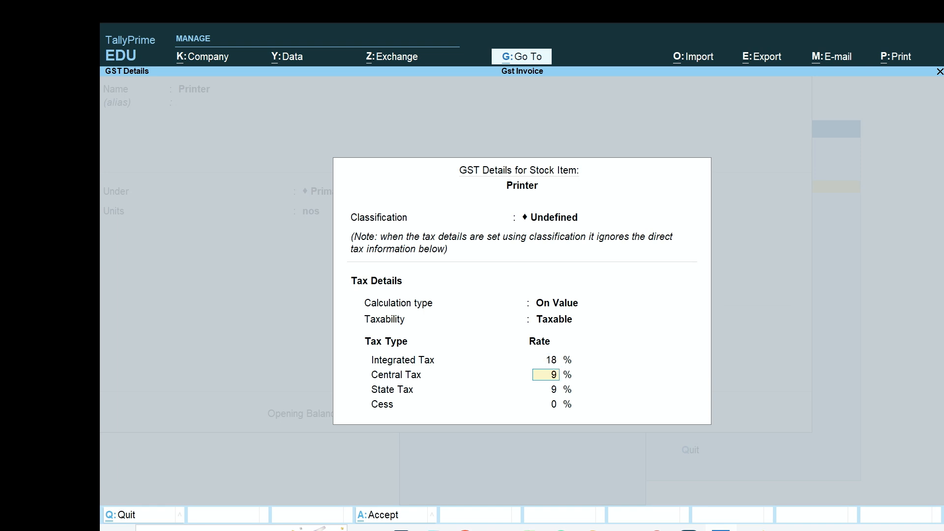
pyautogui.press('Return')
pyautogui.press('Return')
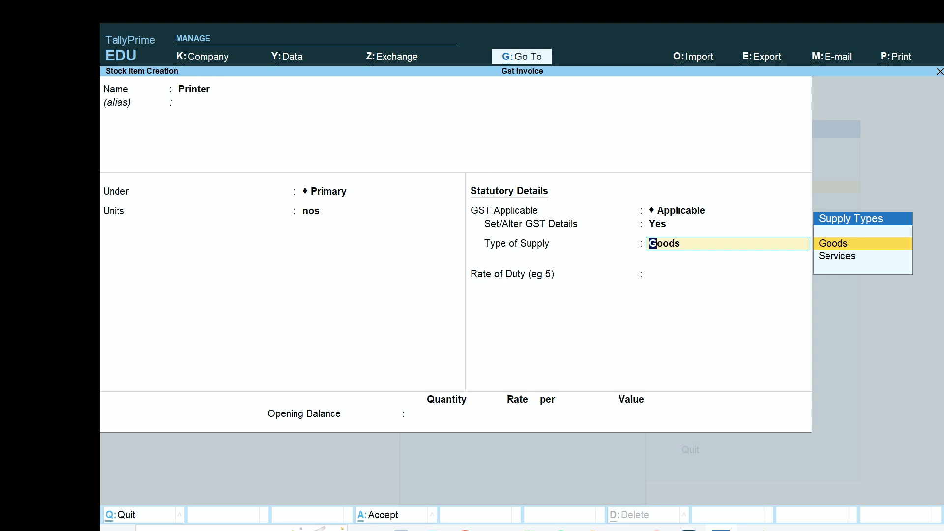
# Keep Printer's supply type as Goods, check the stock quantity in the Word document, enter an opening quantity of 10 nos, and save the item.
pyautogui.press('Return')
pyautogui.press('Return')
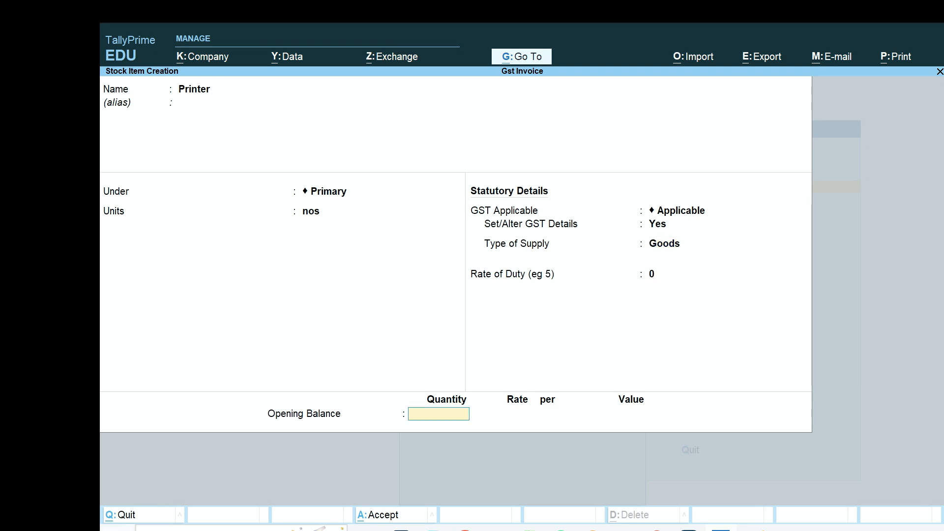
pyautogui.hotkey('alt', 'Tab')
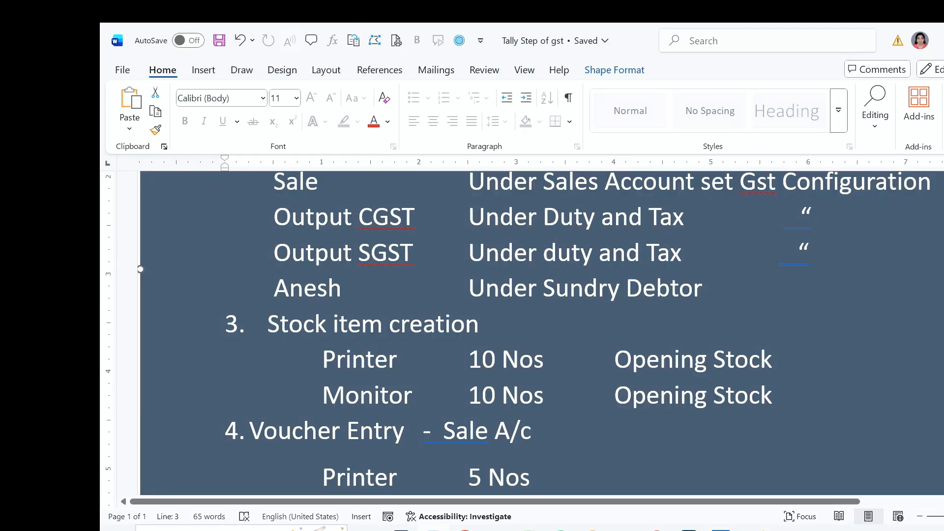
pyautogui.hotkey('alt', 'Tab')
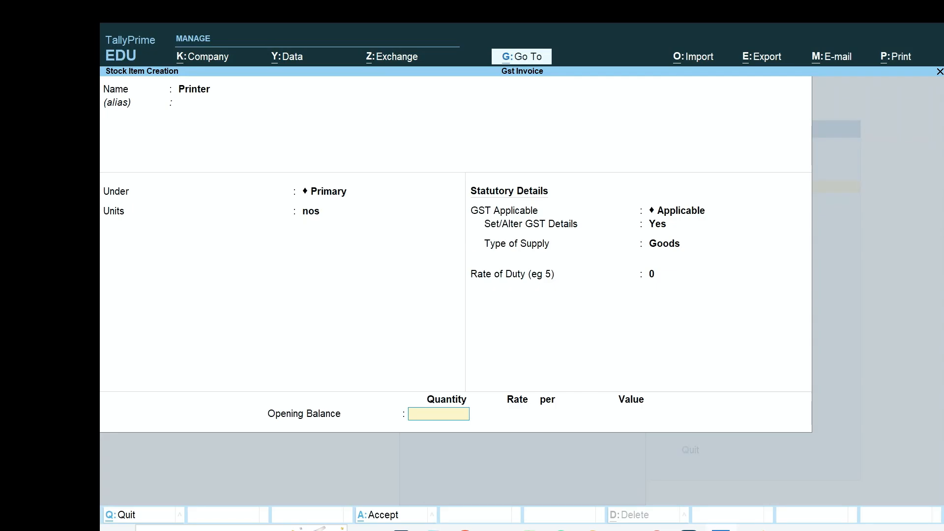
pyautogui.write('10')
pyautogui.press('Return')
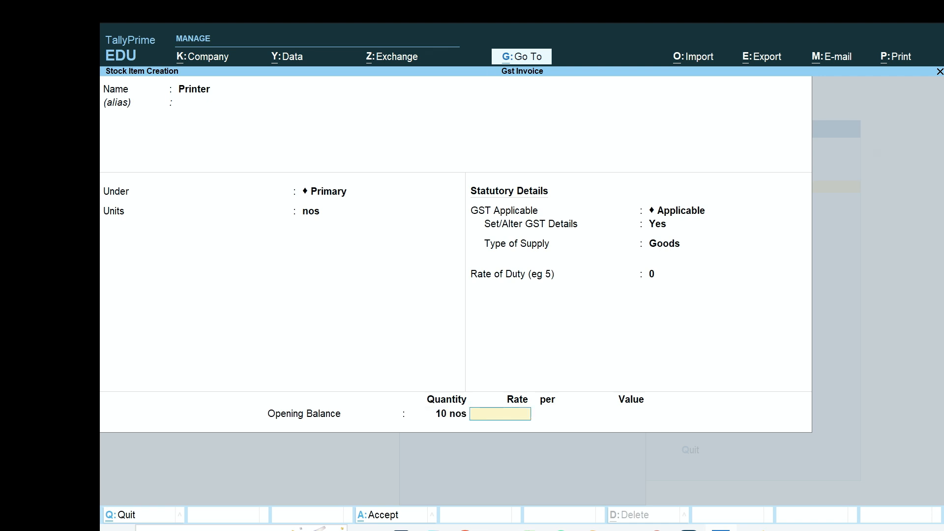
pyautogui.press('Return')
pyautogui.press('Return')
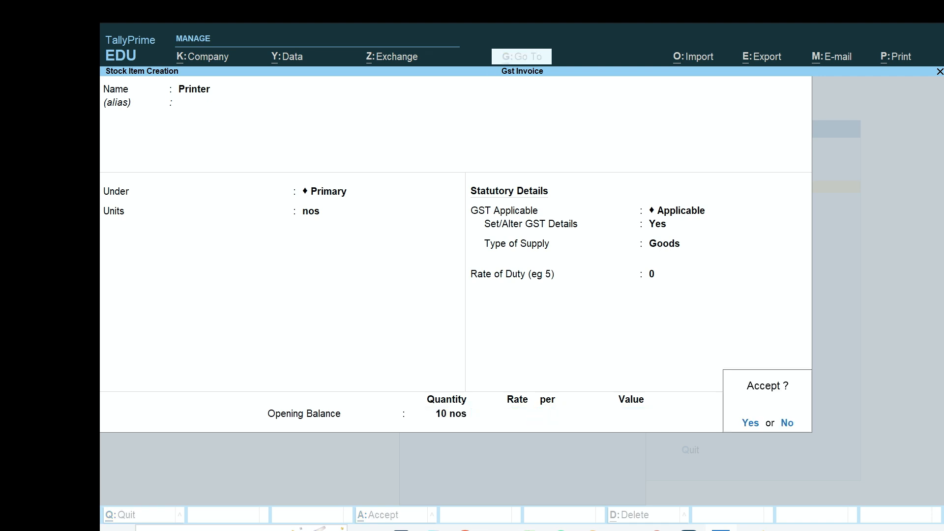
pyautogui.press('Return')
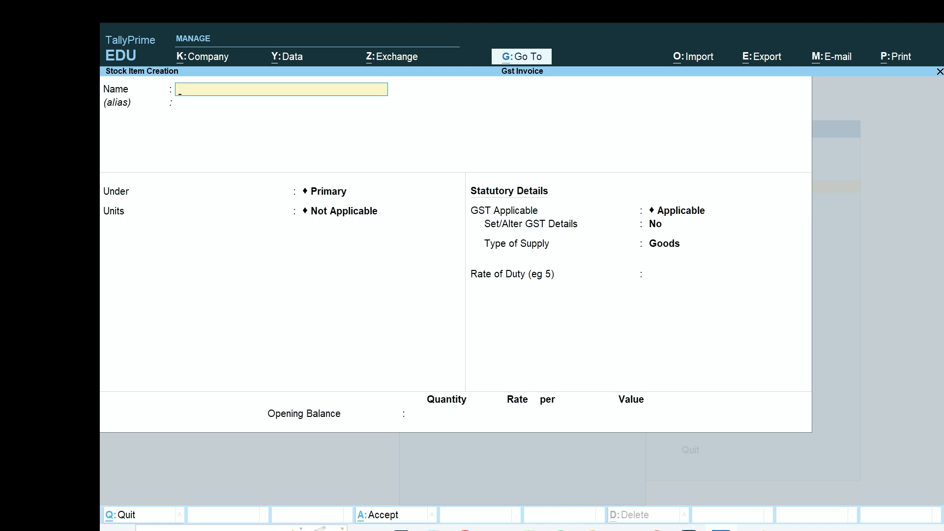
# Name the next stock item Monitor, keep it under Primary, and set its units to nos.
pyautogui.write('Monito')
pyautogui.press('Return')
pyautogui.press('Return')
pyautogui.press('Return')
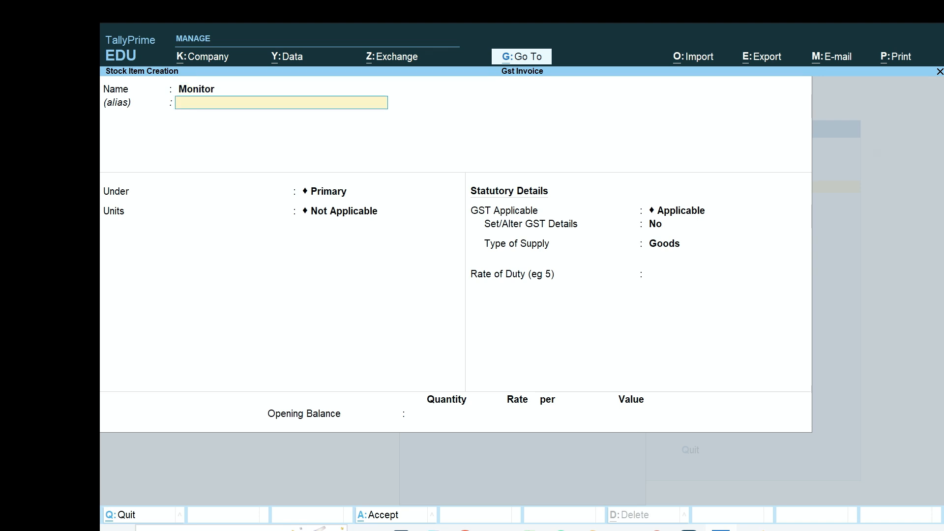
pyautogui.press('Down')
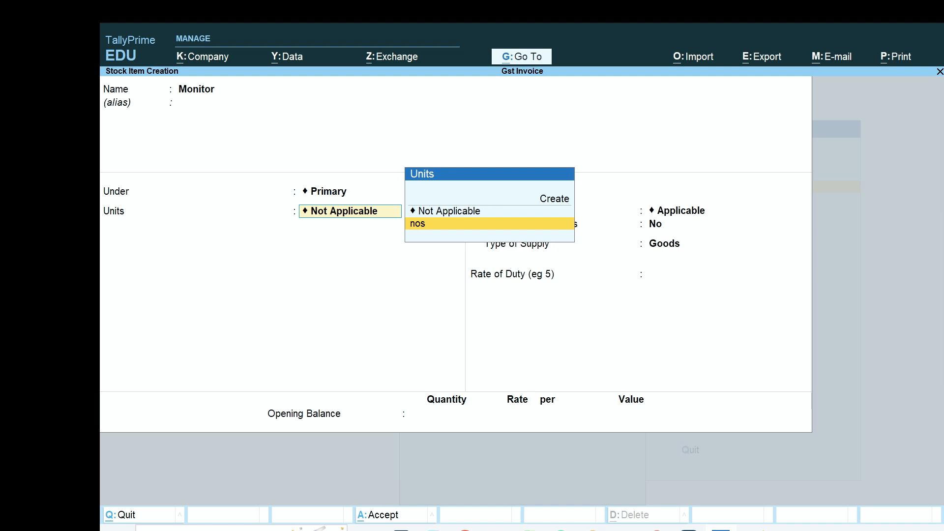
pyautogui.press('Return')
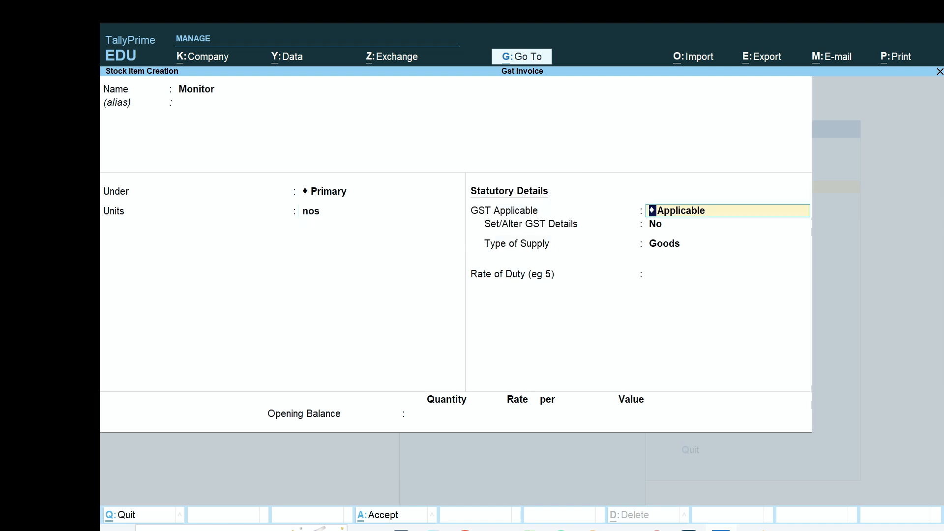
# Enable GST details for Monitor with calculation On Value, taxability Taxable and integrated tax 18%.
pyautogui.press('Return')
pyautogui.press('y')
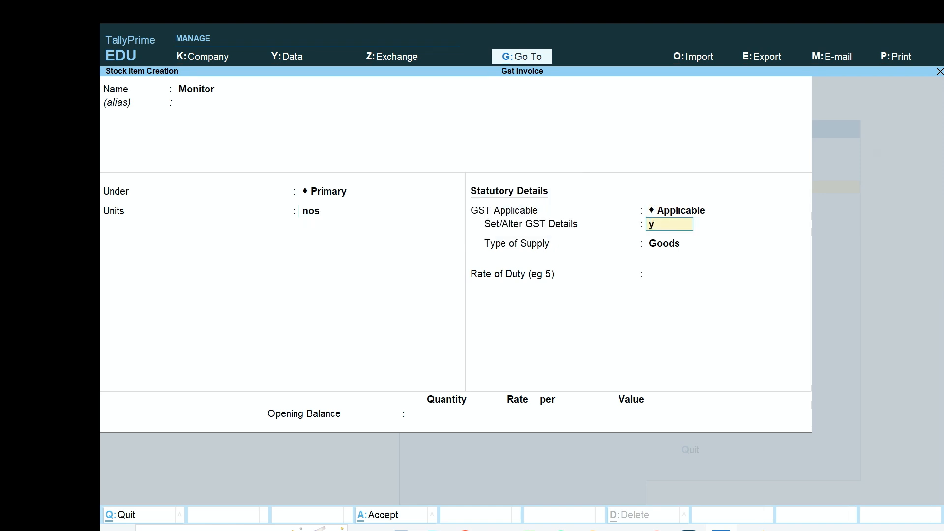
pyautogui.press('Return')
pyautogui.press('Return')
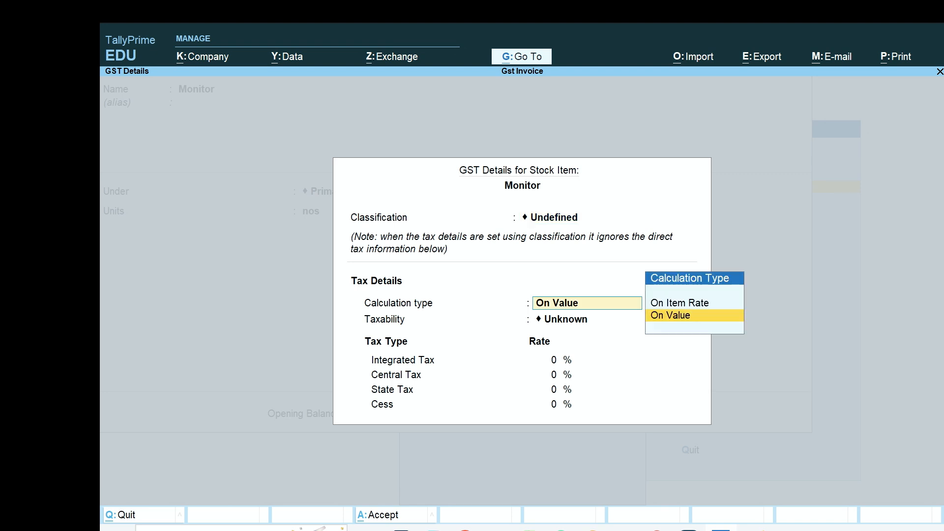
pyautogui.press('Return')
pyautogui.press('Down')
pyautogui.press('Down')
pyautogui.press('Down')
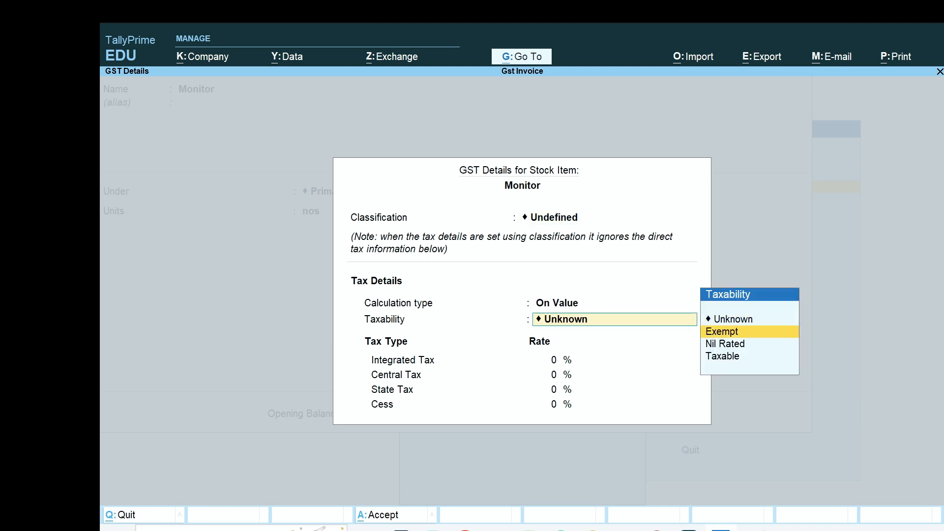
pyautogui.press('Return')
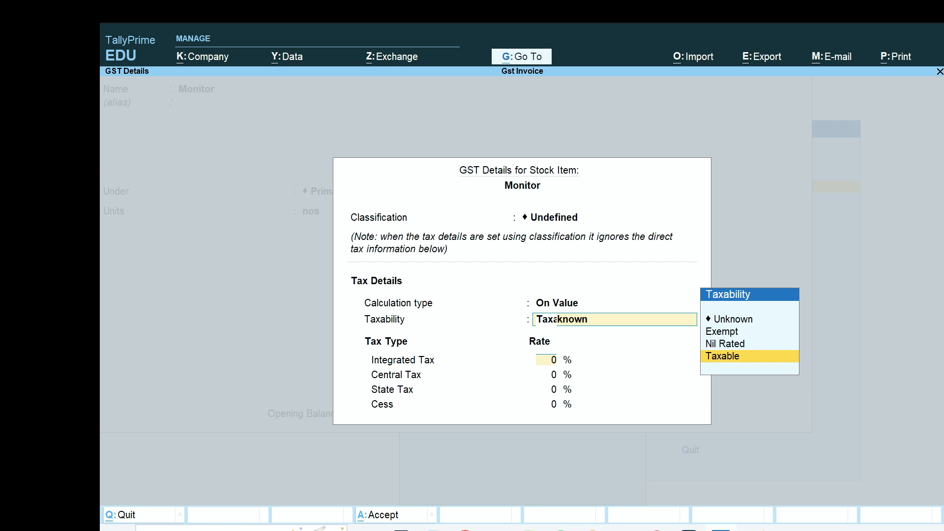
pyautogui.write('18')
pyautogui.press('Return')
pyautogui.press('Return')
pyautogui.press('Return')
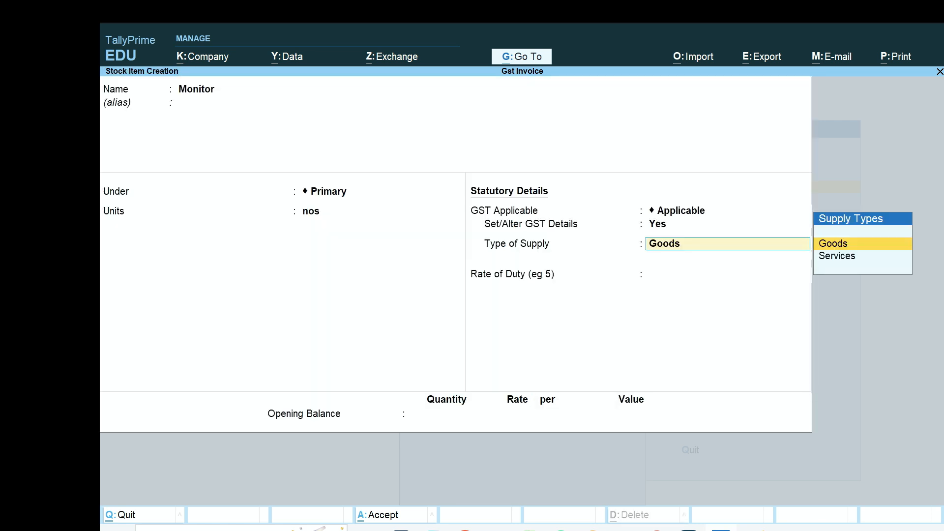
# Keep Monitor's supply type as Goods, enter an opening quantity of 10 nos without a rate, and save the item.
pyautogui.press('Return')
pyautogui.press('Return')
pyautogui.write('10')
pyautogui.press('Return')
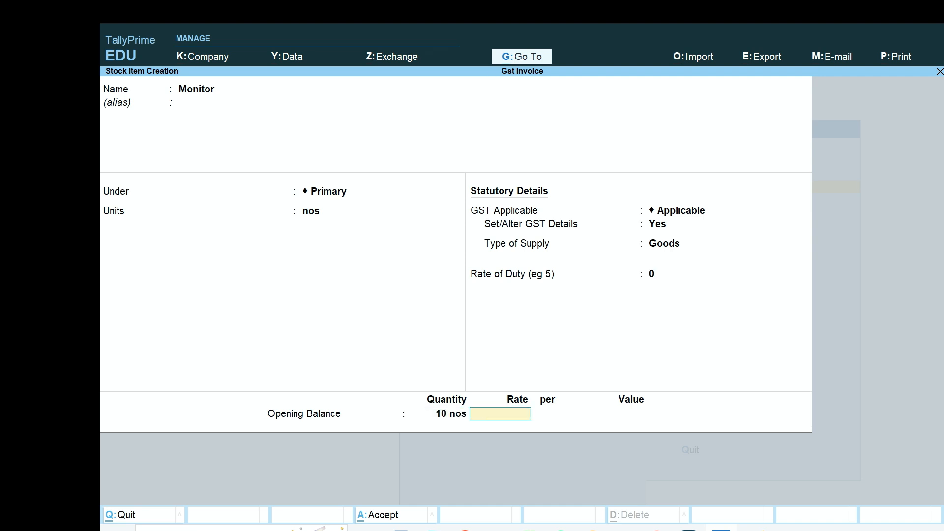
pyautogui.press('Return')
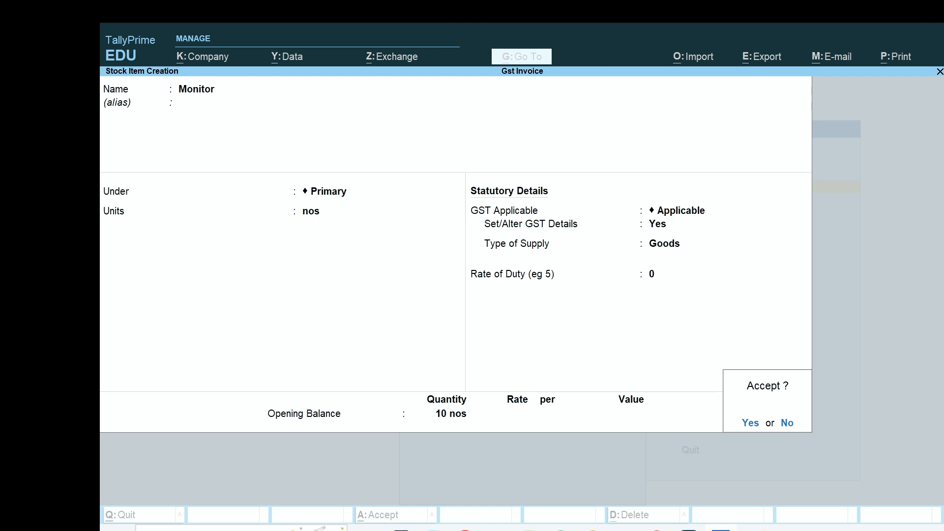
pyautogui.press('y')
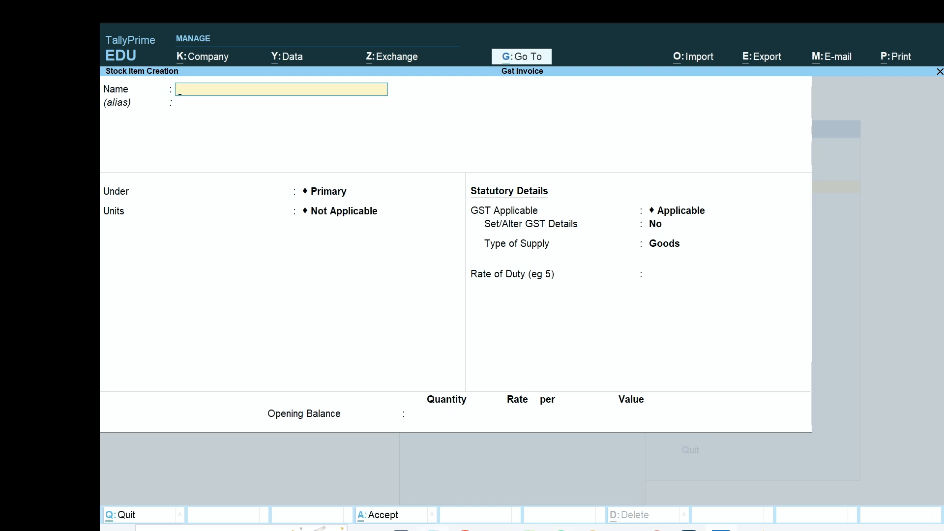
# Switch to the Word document Tally Step of gst and review the voucher entry and print steps.
pyautogui.hotkey('alt', 'Tab')
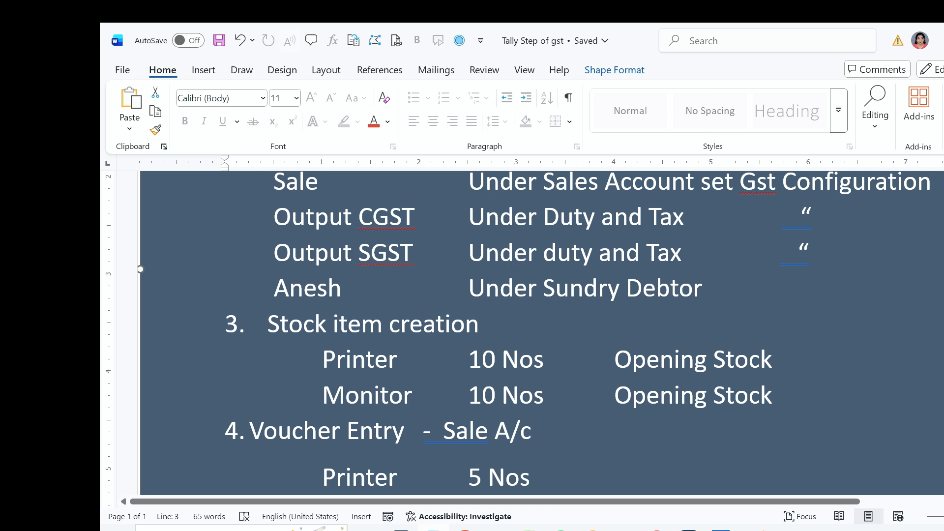
pyautogui.scroll(-2, 541, 335)
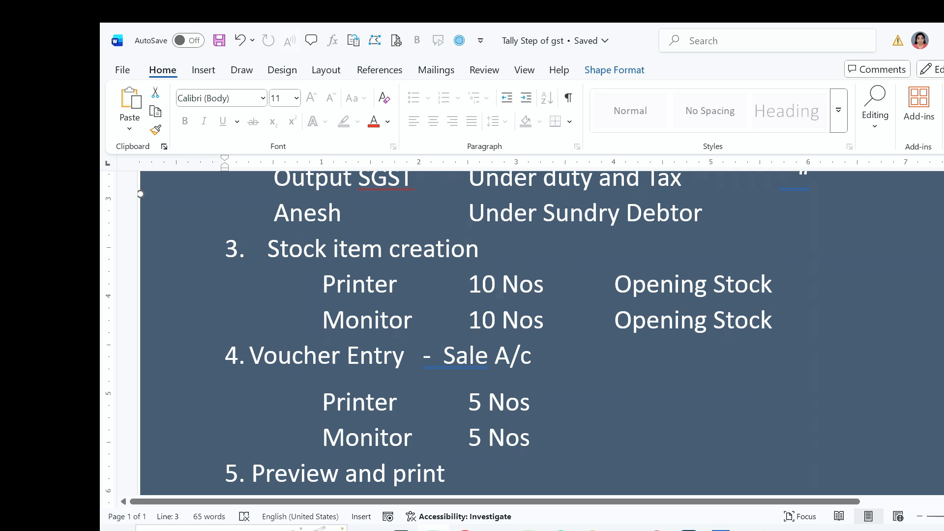
# Switch back to TallyPrime, leave master creation for the Gateway of Tally, and open a new Sales voucher.
pyautogui.hotkey('alt', 'Tab')
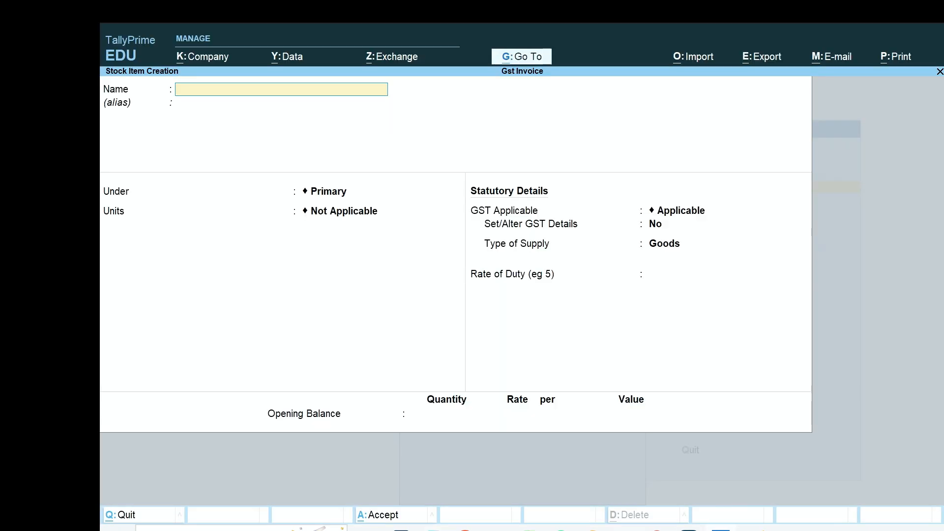
pyautogui.press('Escape')
pyautogui.press('y')
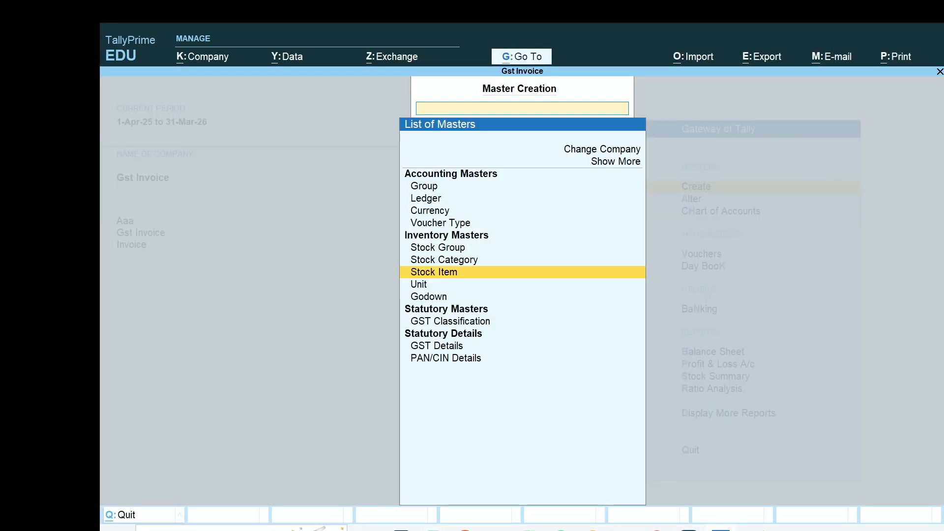
pyautogui.press('Escape')
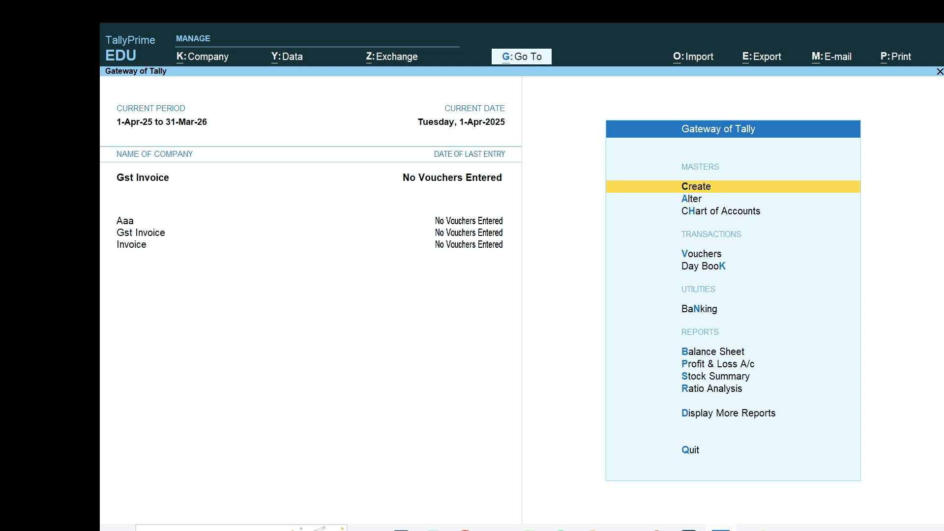
pyautogui.press('Down')
pyautogui.press('Down')
pyautogui.press('Down')
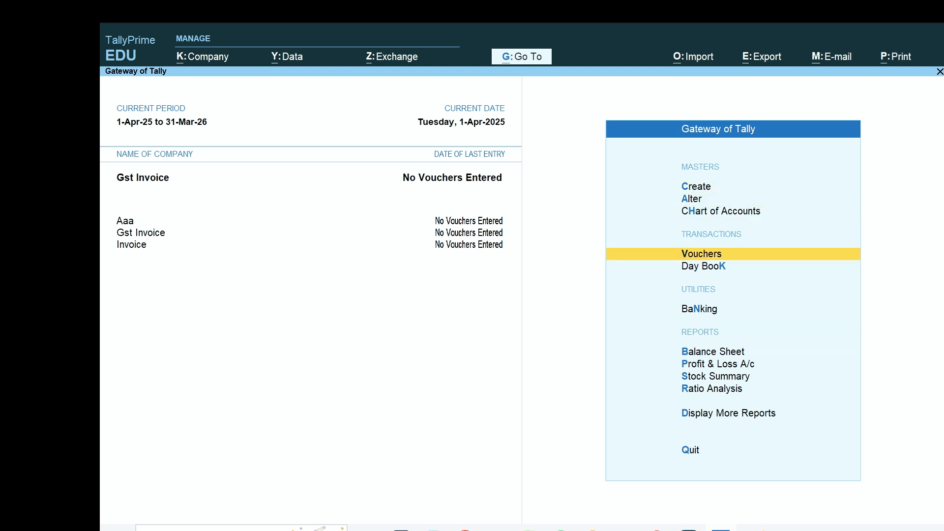
pyautogui.press('Return')
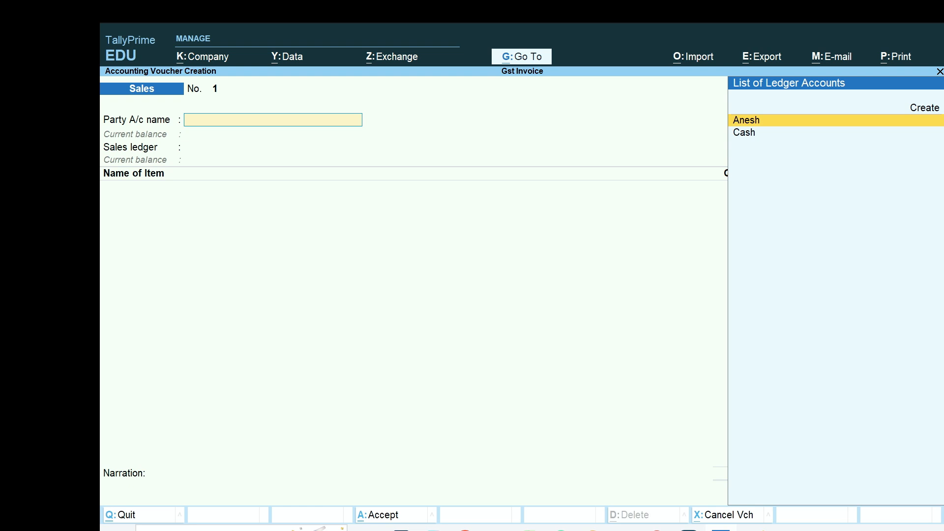
pyautogui.press('F9')
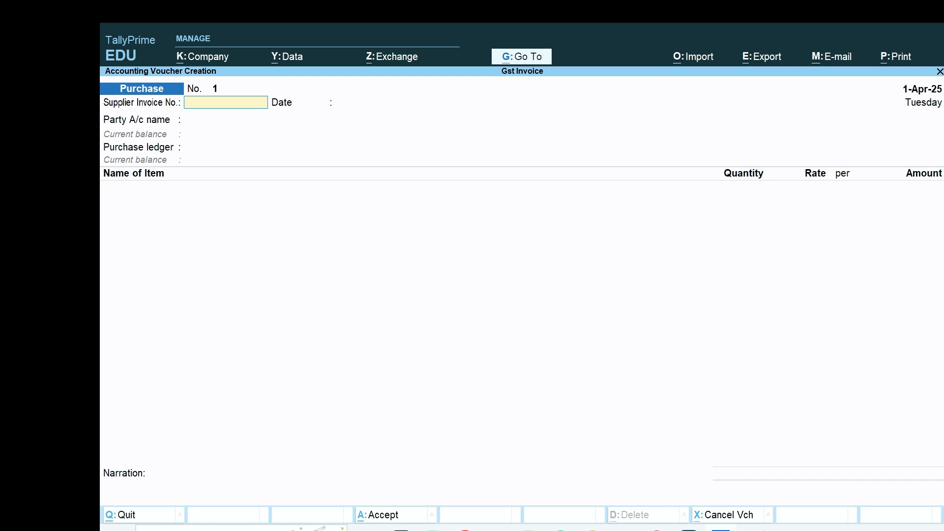
pyautogui.press('F8')
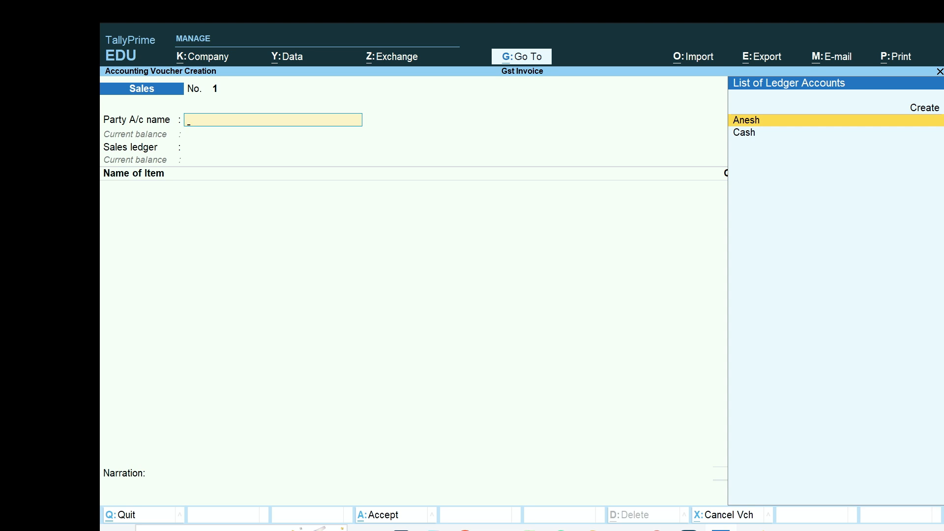
# Choose the customer's ledger as the party account and leave all dispatch details blank.
pyautogui.press('Return')
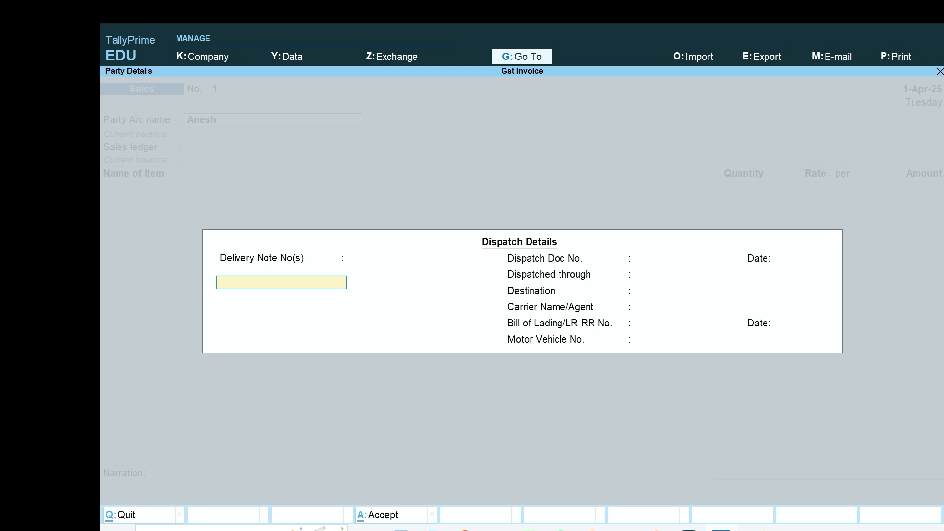
pyautogui.press('Return')
pyautogui.press('Return')
pyautogui.press('Return')
pyautogui.press('Return')
pyautogui.press('Return')
pyautogui.press('Return')
pyautogui.press('Return')
pyautogui.press('Return')
pyautogui.press('Return')
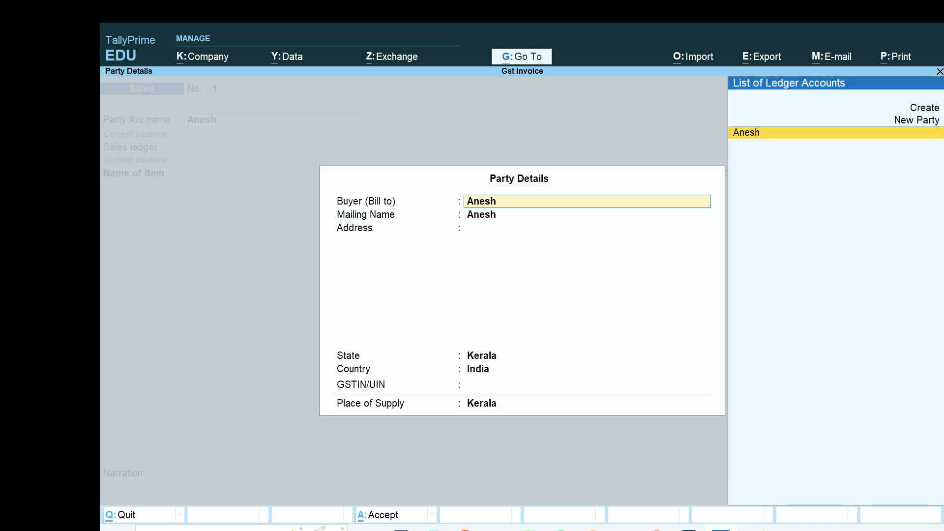
# Keep the buyer's state and place of supply as Kerala, and choose Sales as the sales ledger.
pyautogui.press('Return')
pyautogui.press('Return')
pyautogui.press('Return')
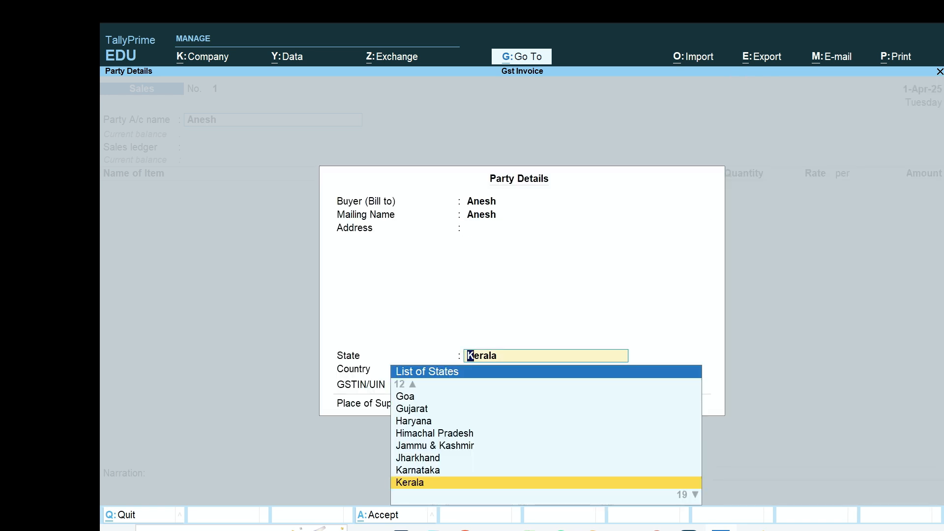
pyautogui.press('Return')
pyautogui.press('Return')
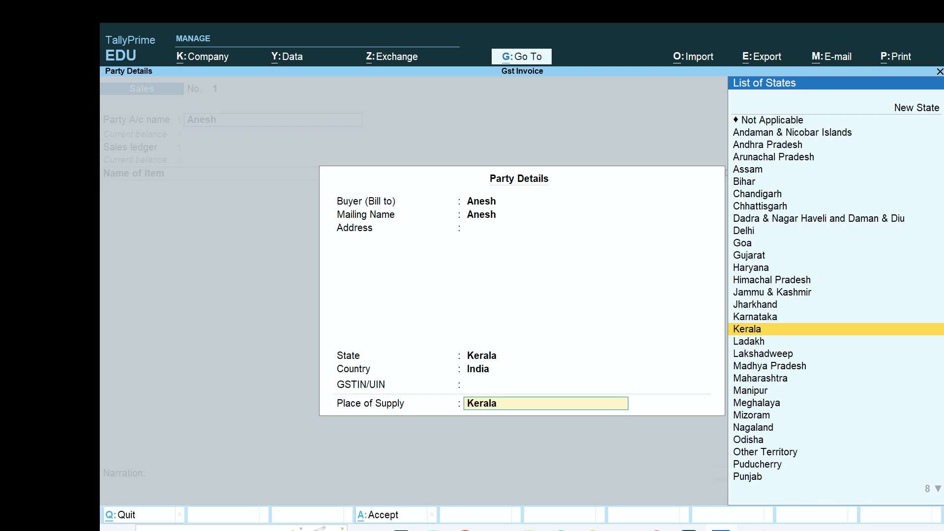
pyautogui.press('Return')
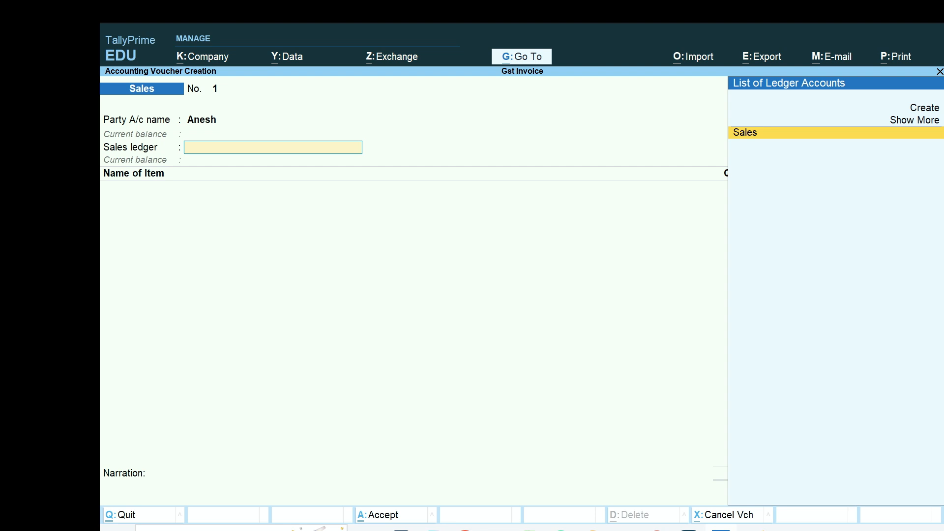
pyautogui.press('Return')
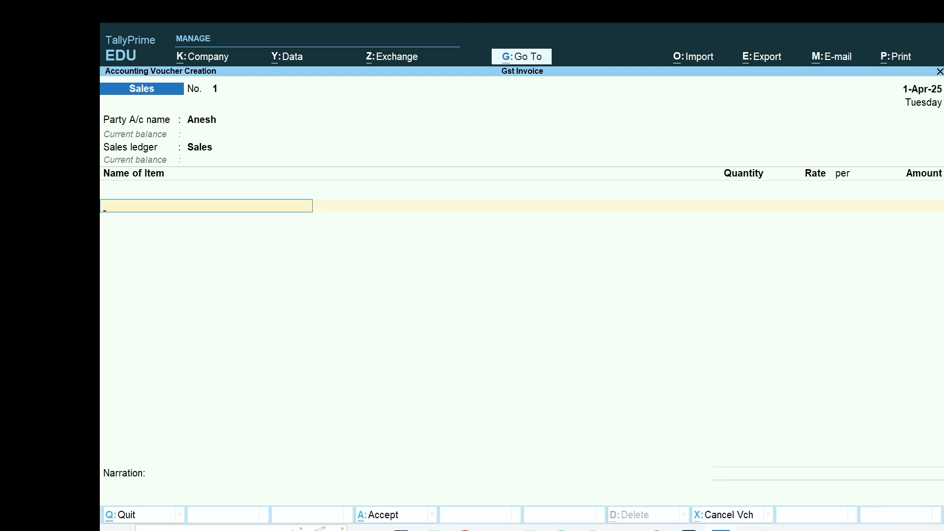
# Add Printer as the first voucher item with quantity 5 nos at a rate of 10000 per nos.
pyautogui.write('P')
pyautogui.press('Return')
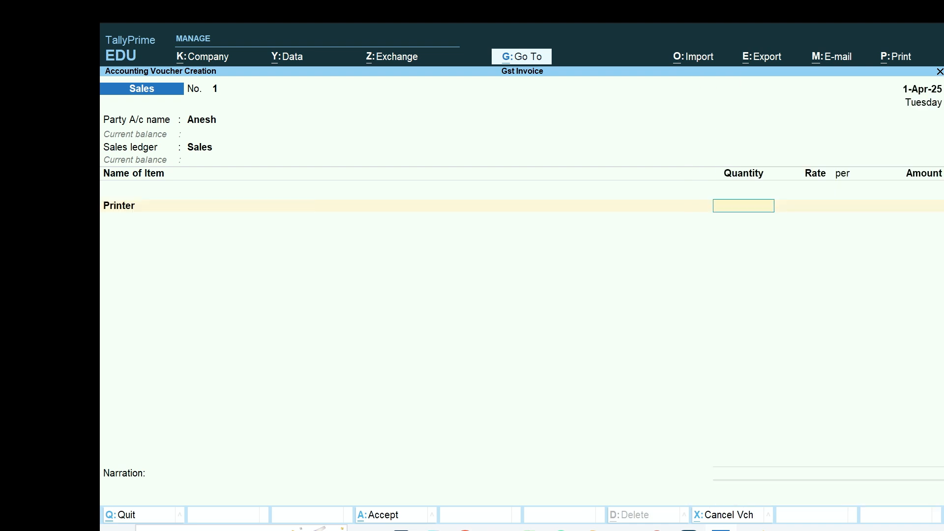
pyautogui.write('5')
pyautogui.press('Return')
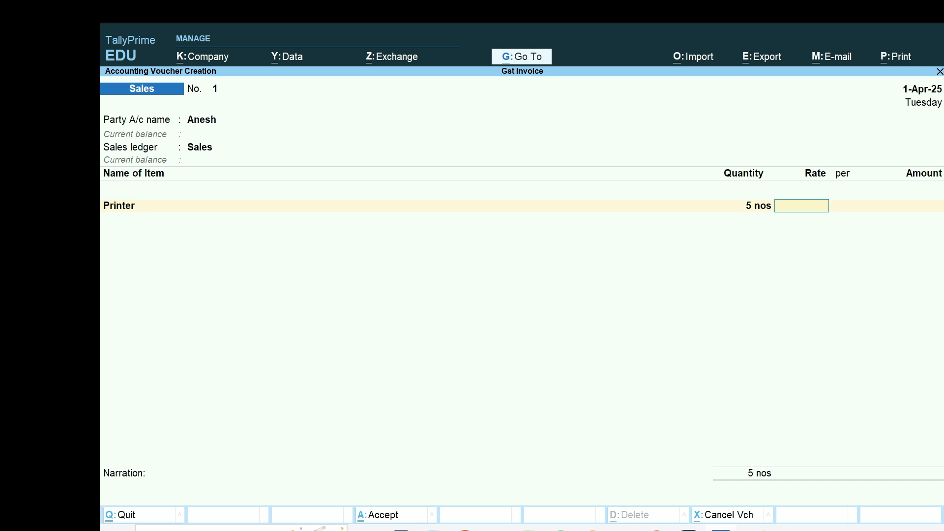
pyautogui.write('10000')
pyautogui.press('Return')
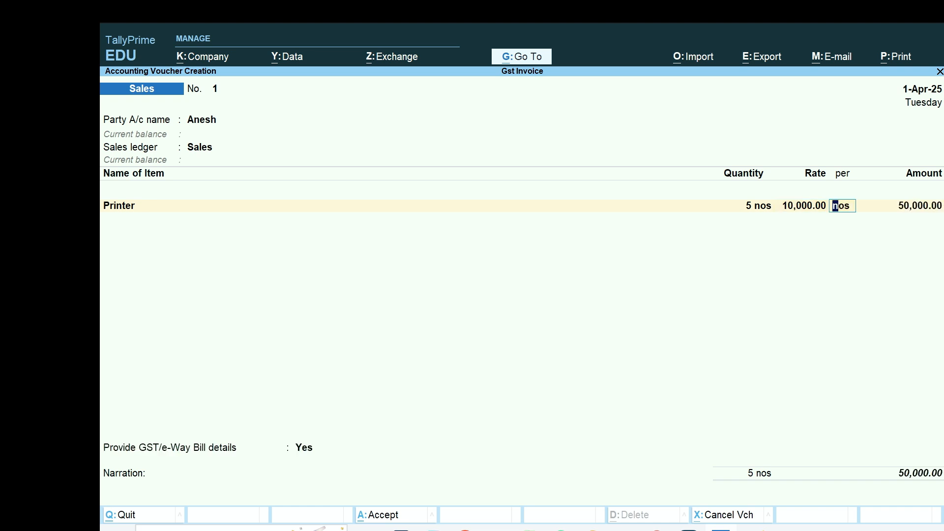
pyautogui.press('Return')
pyautogui.press('Return')
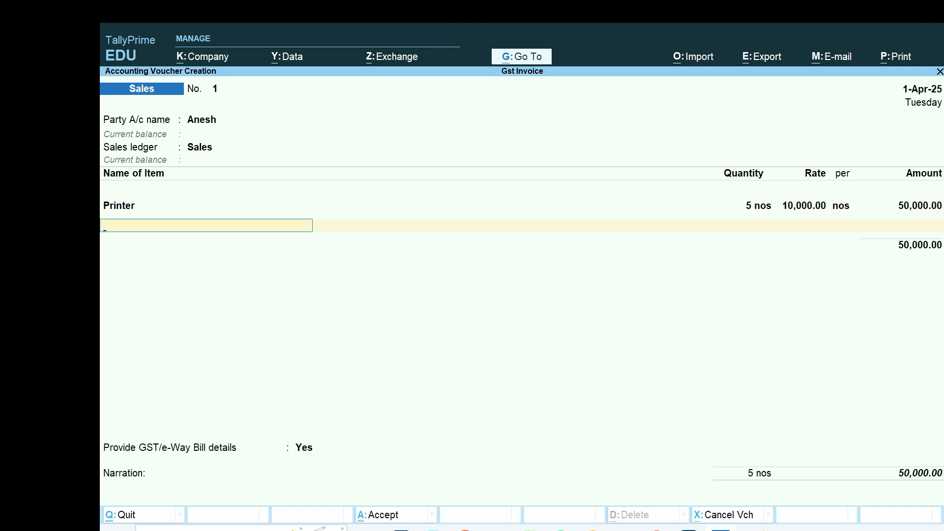
# Add Monitor with quantity 5 nos at a rate of 15000 per nos, and end the item list.
pyautogui.write('Mo')
pyautogui.press('Return')
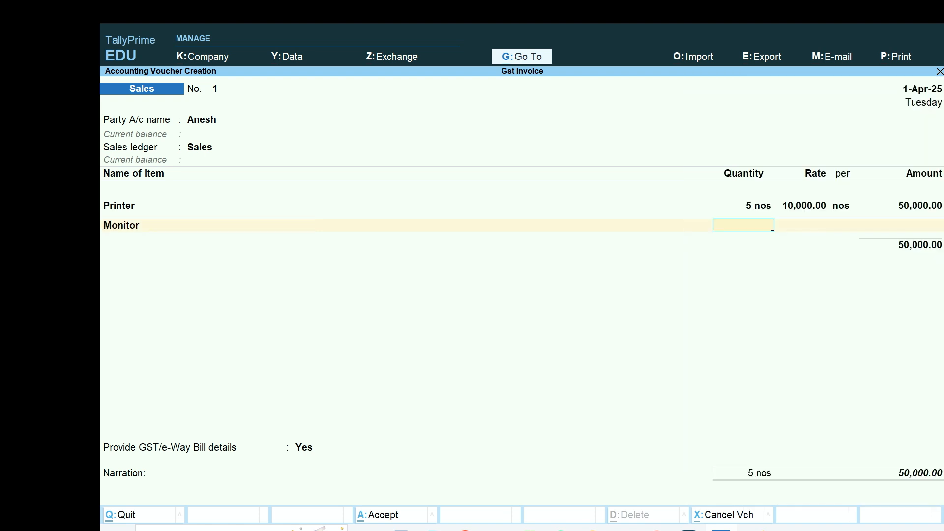
pyautogui.write('5')
pyautogui.press('Return')
pyautogui.write('15000')
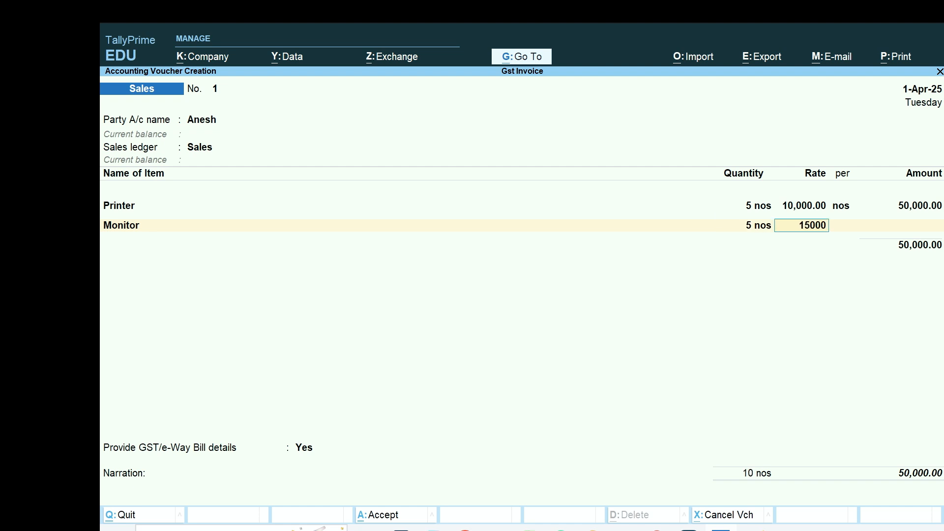
pyautogui.press('Return')
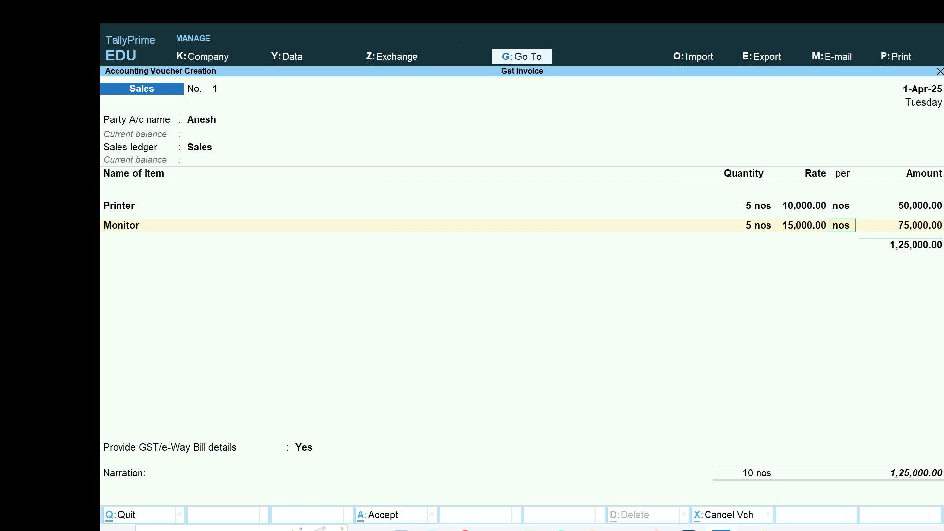
pyautogui.press('Return')
pyautogui.press('Return')
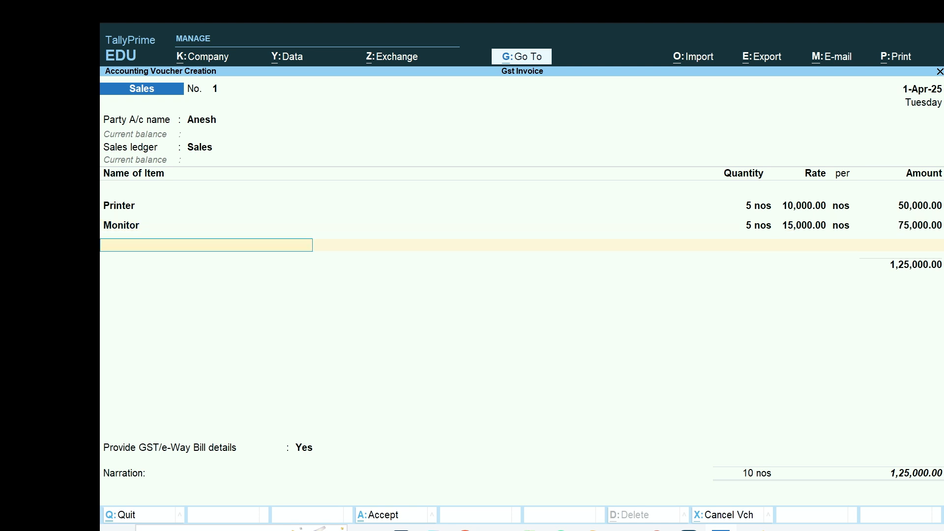
pyautogui.press('Return')
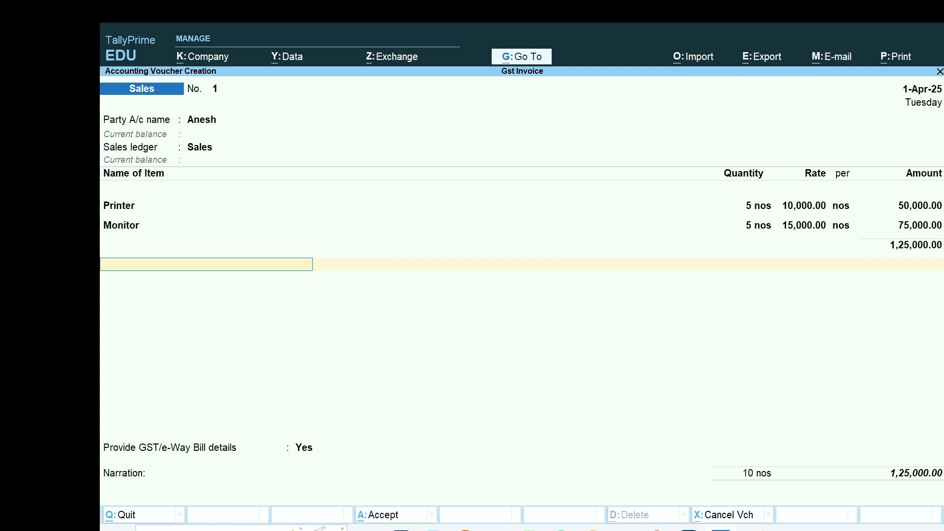
# Add the Output Cgst and Output Sgst tax ledgers below the voucher items with their calculated amounts.
pyautogui.write('O')
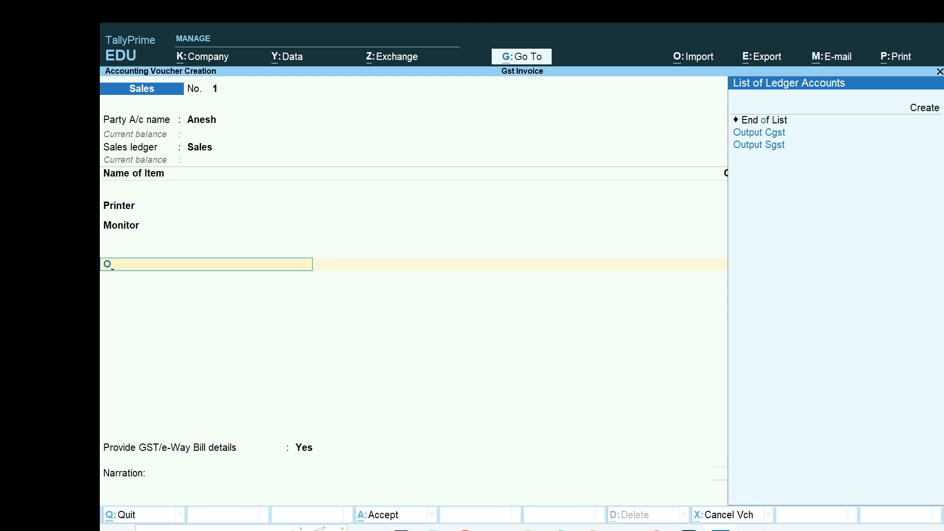
pyautogui.press('Down')
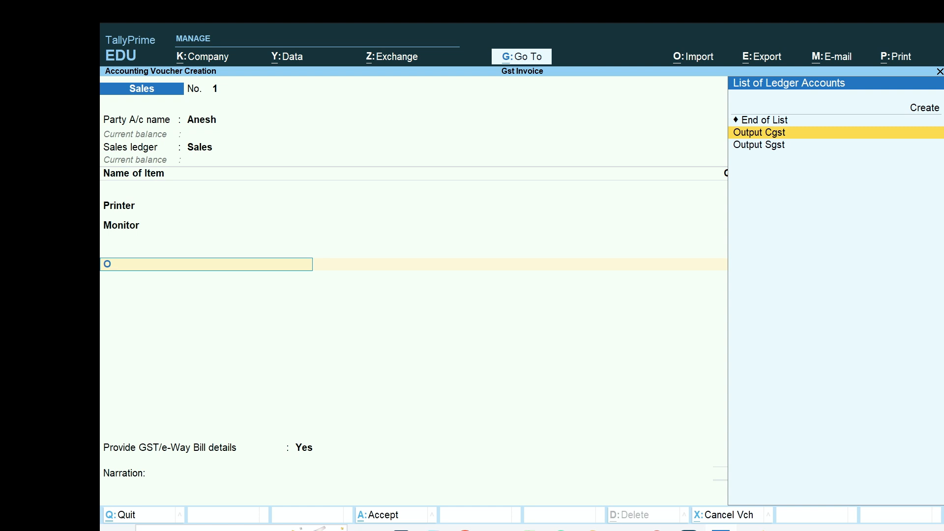
pyautogui.press('Return')
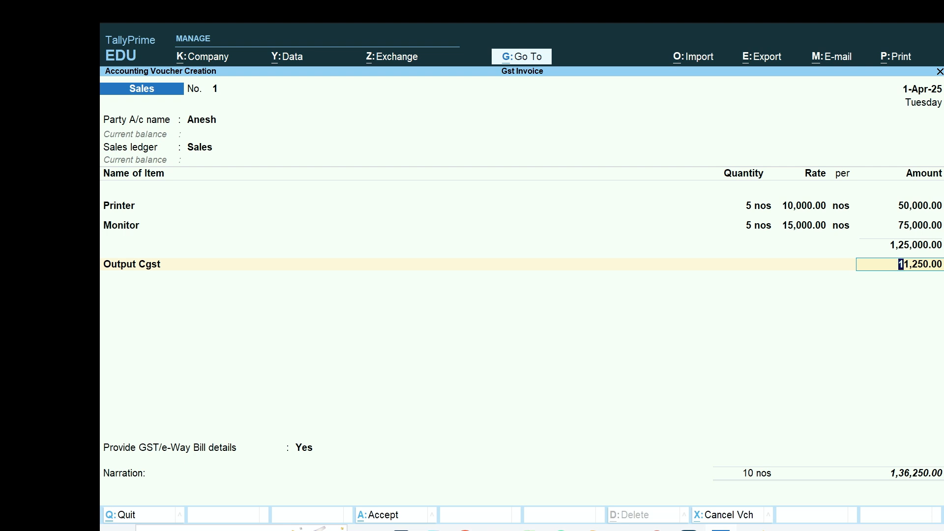
pyautogui.press('Return')
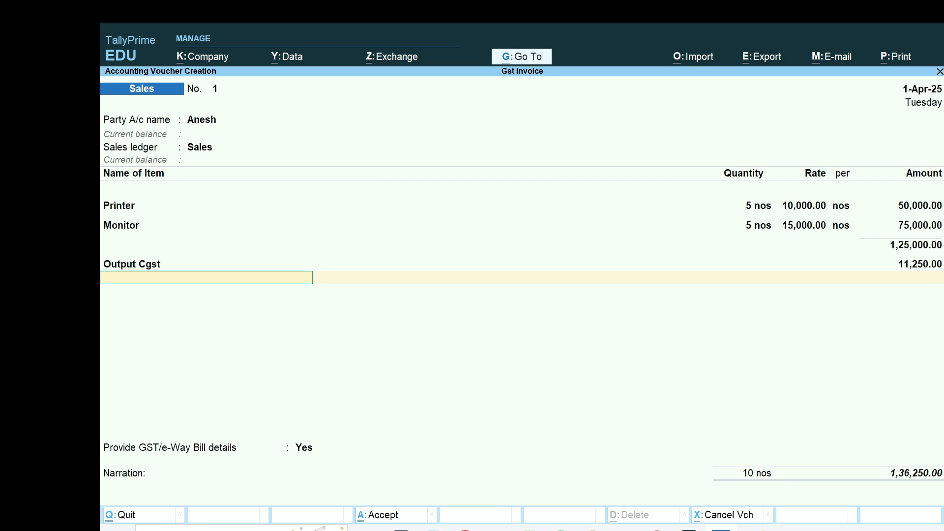
pyautogui.write('O')
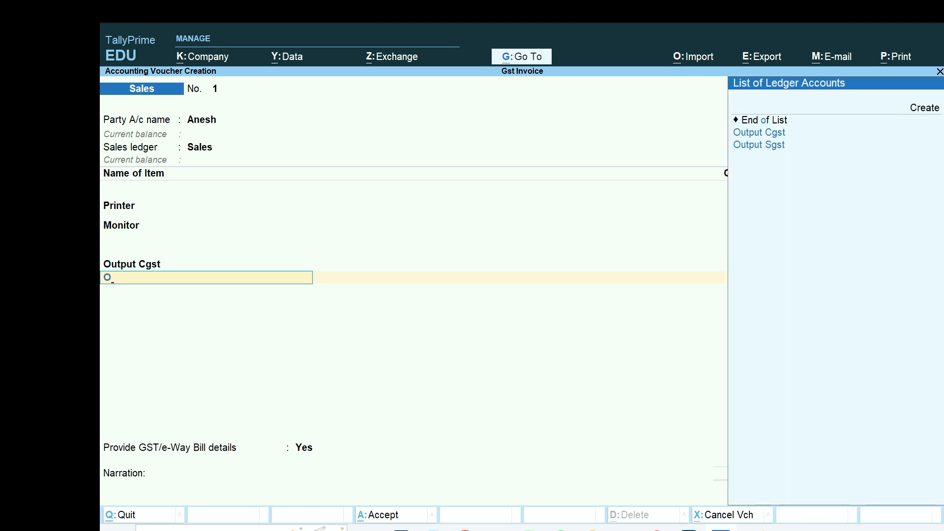
pyautogui.press('Down')
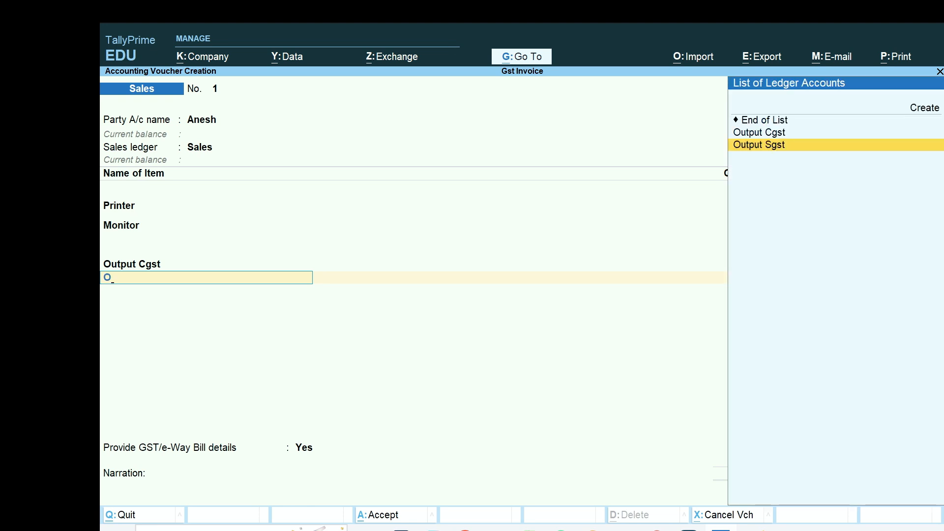
pyautogui.press('Return')
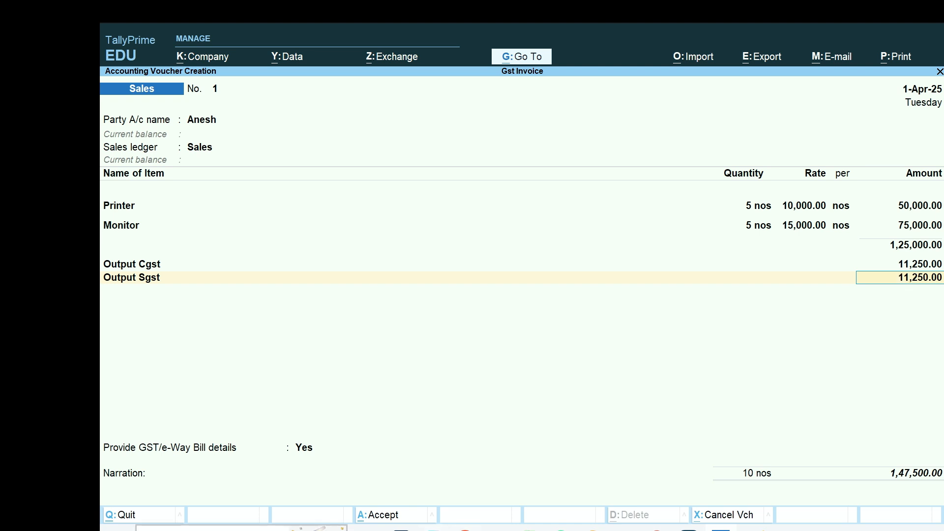
# Check the remaining steps in the Word document Tally Step of gst and return to TallyPrime.
pyautogui.hotkey('alt', 'Tab')
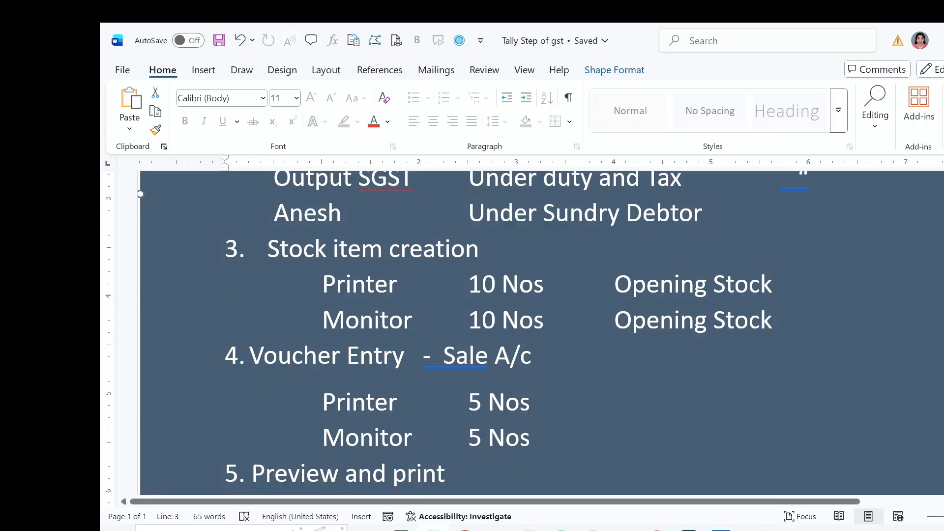
pyautogui.scroll(-3, 540, 333)
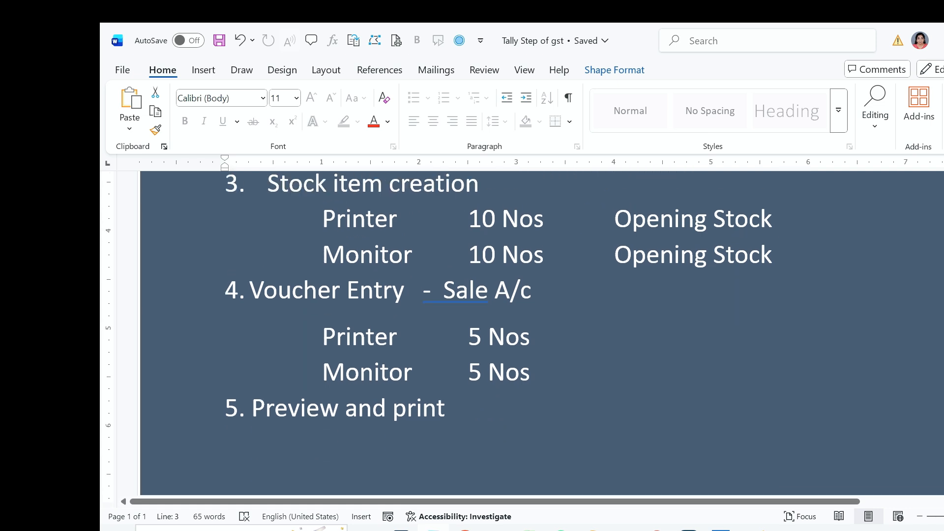
pyautogui.hotkey('alt', 'Tab')
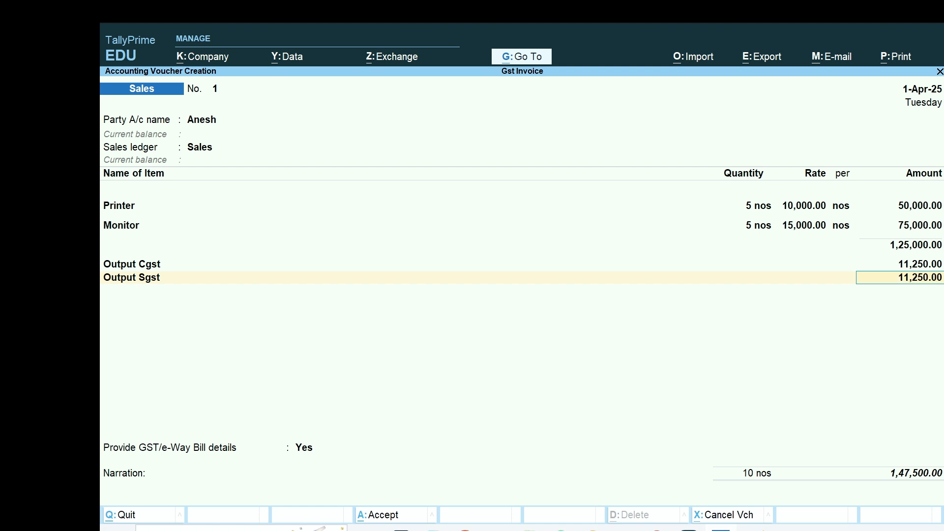
# Open the print preview of the current sales voucher as a Tax Invoice.
pyautogui.hotkey('alt', 'p')
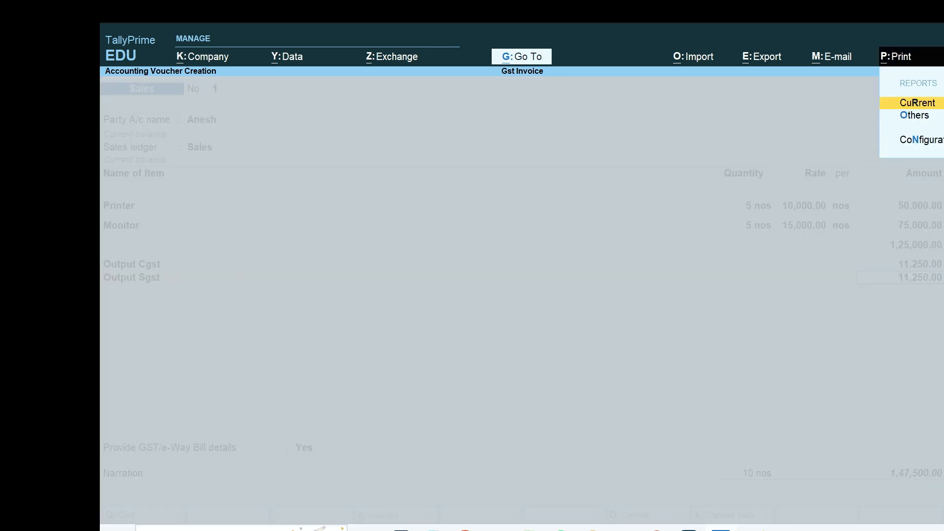
pyautogui.press('Return')
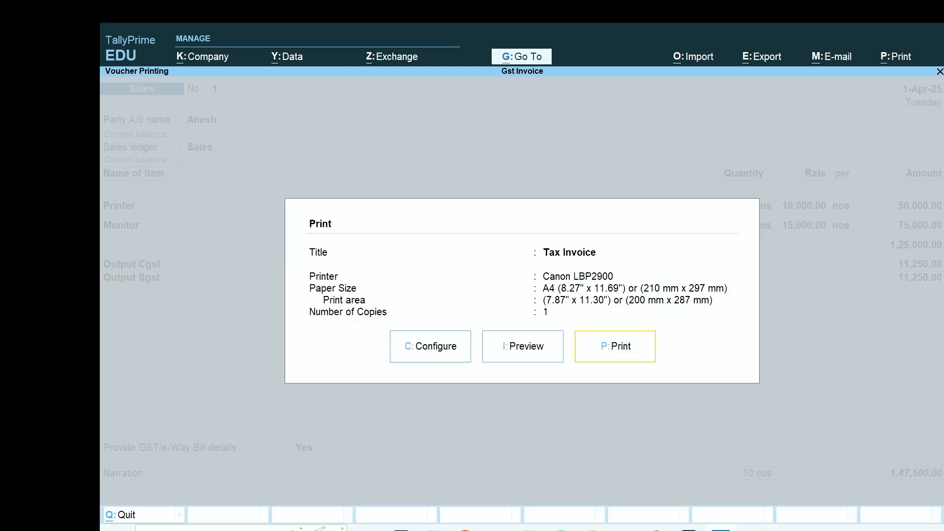
pyautogui.press('i')
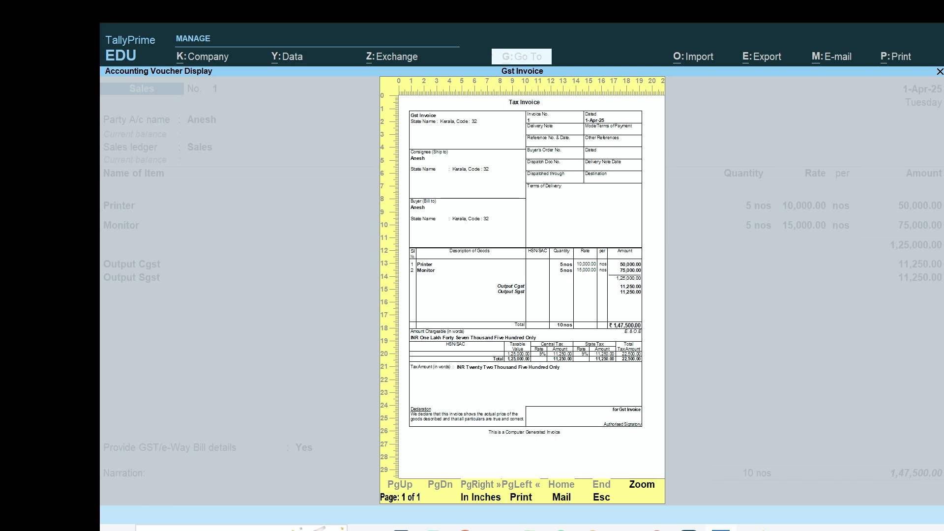
# Examine the enlarged Tax Invoice preview from the party details down to the tax breakdown, and return to the sales voucher.
pyautogui.hotkey('alt', 'z')
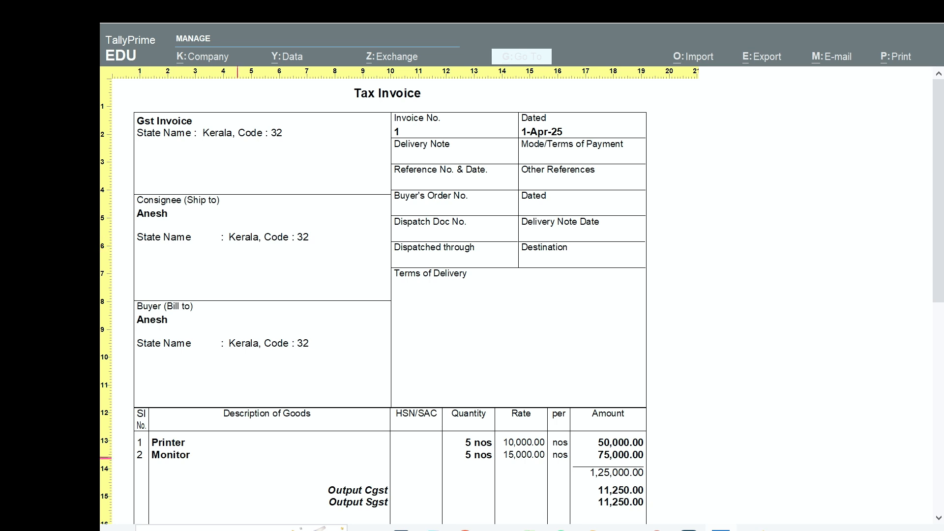
pyautogui.scroll(-3, 522, 302)
pyautogui.scroll(-2, 522, 301)
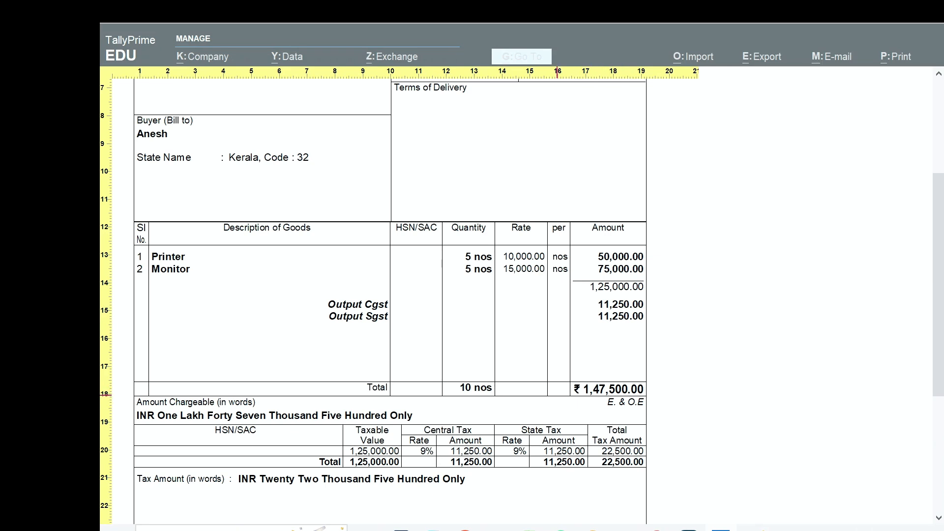
pyautogui.scroll(-3, 938, 339)
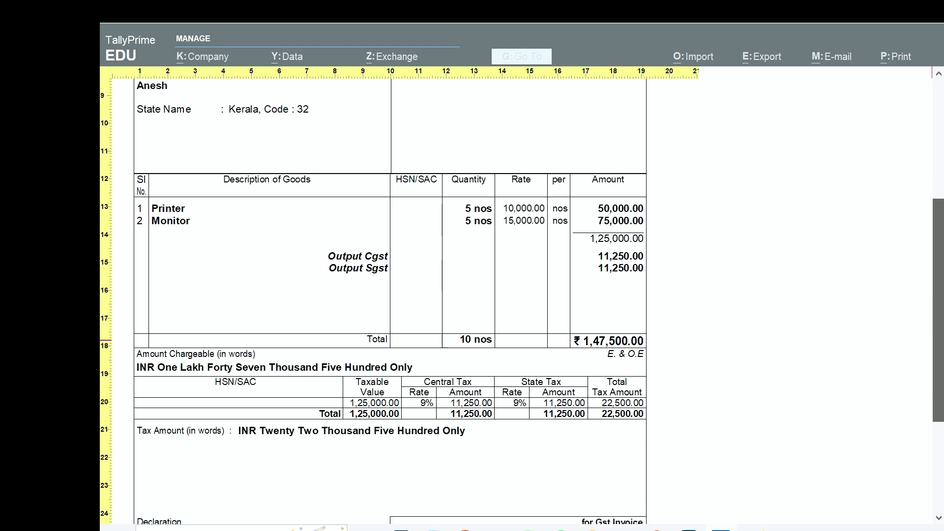
pyautogui.scroll(7, 522, 301)
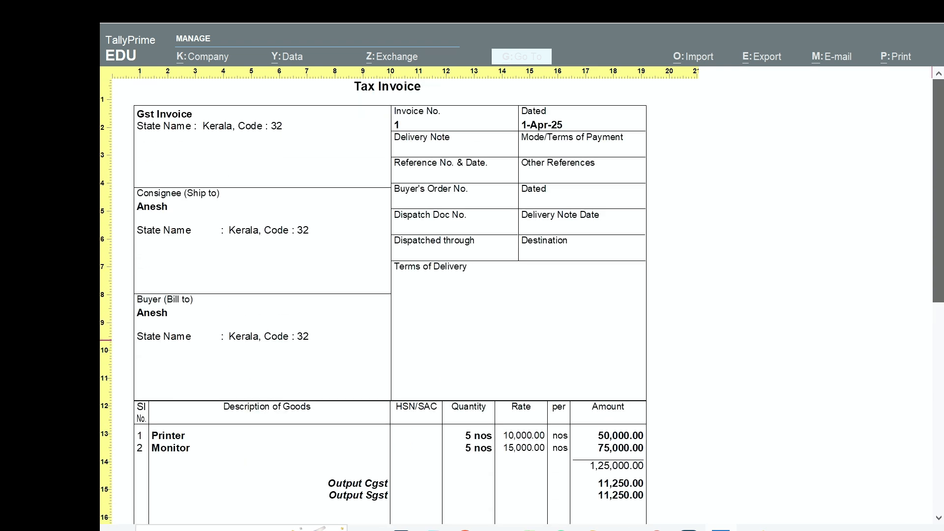
pyautogui.press('Escape')
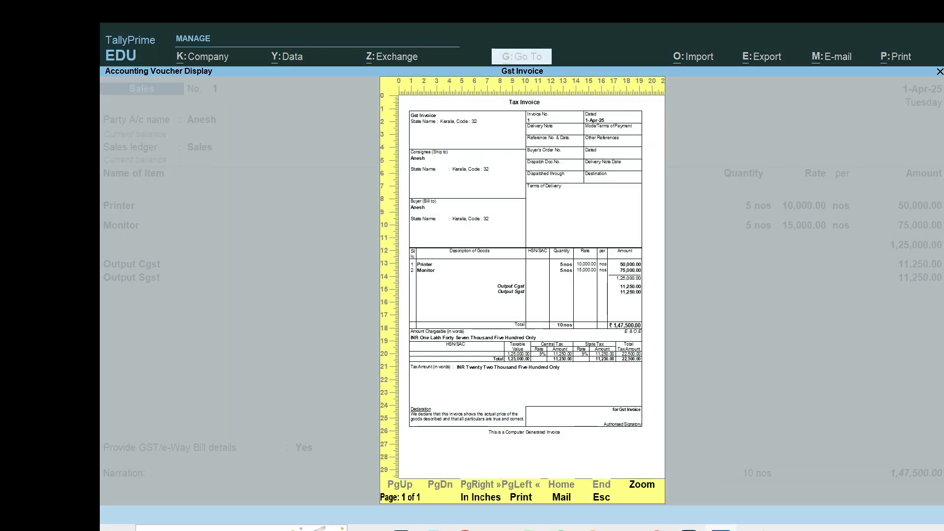
pyautogui.press('Escape')
pyautogui.press('Escape')
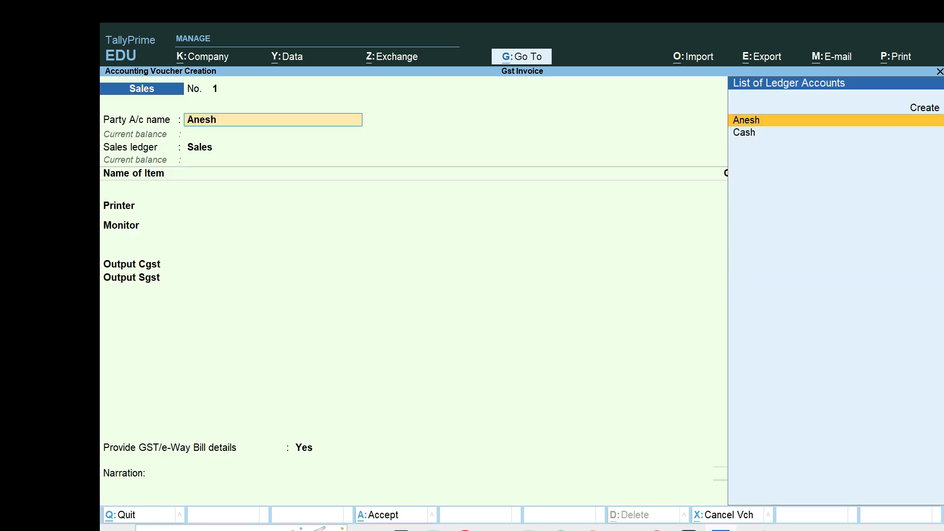